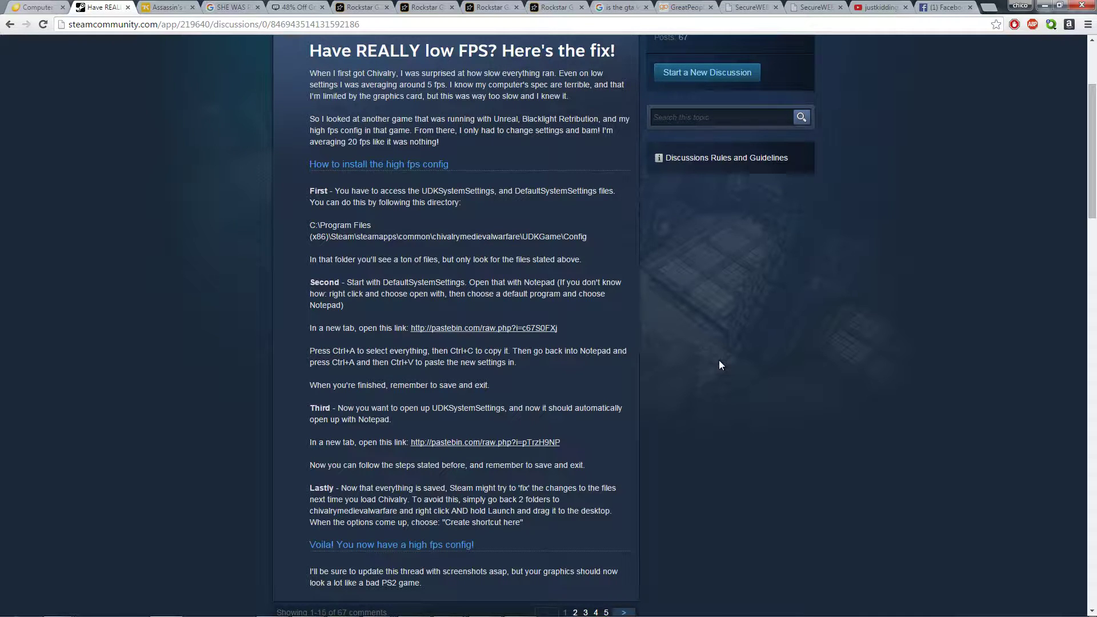
Step: Read through the high fps config installation instructions in the Chivalry: Medieval Warfare forum thread
scroll(623, 320, "up", 3)
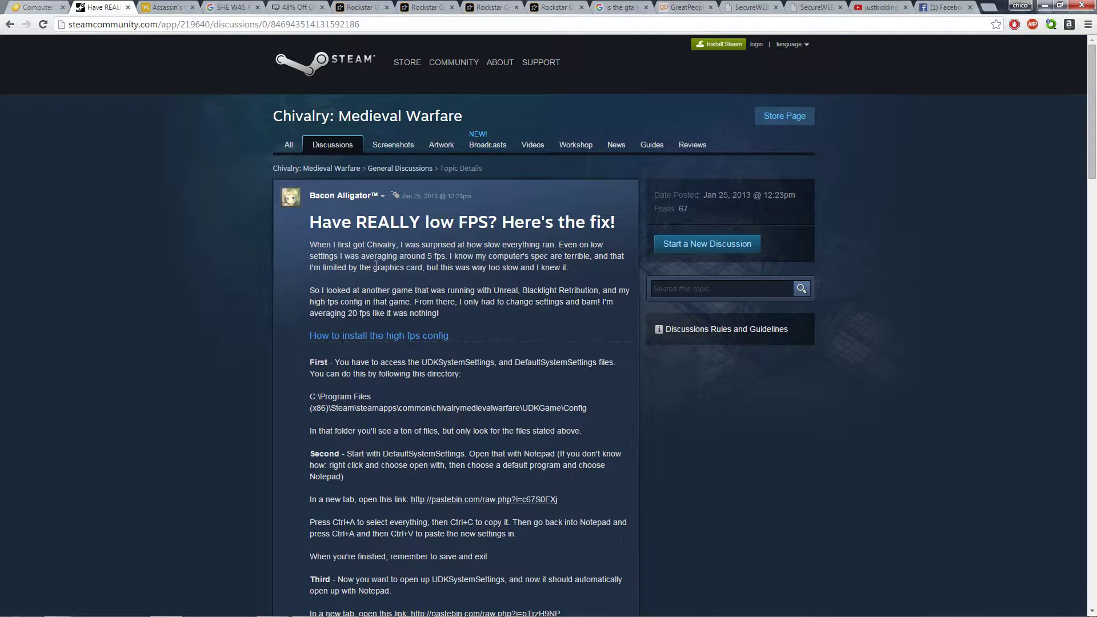
scroll(375, 266, "down", 2)
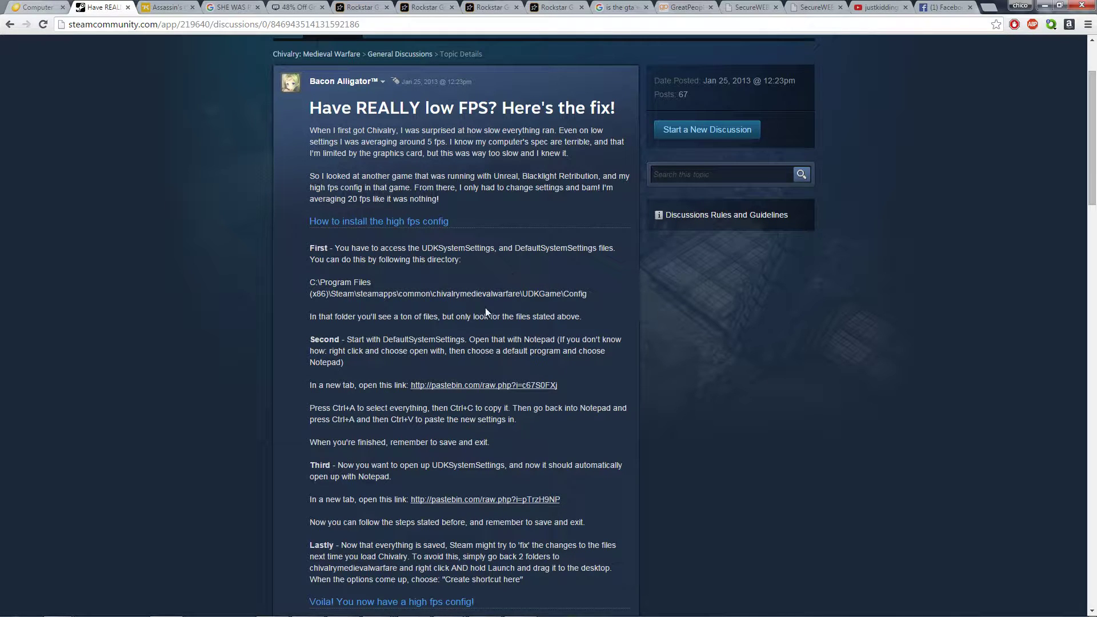
scroll(572, 308, "down", 1)
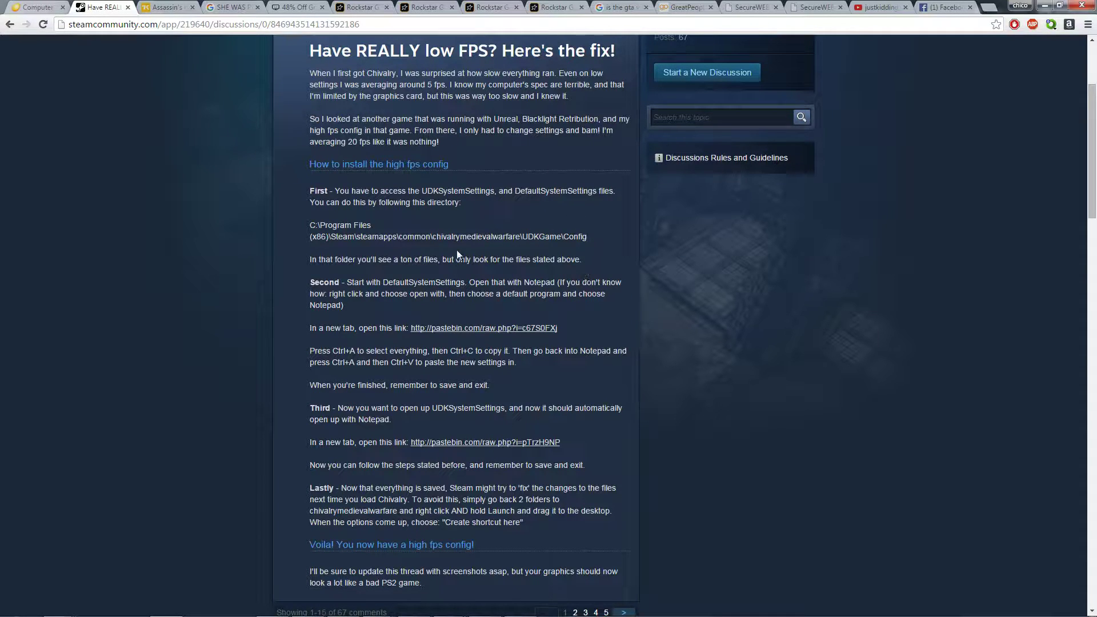
scroll(457, 254, "up", 2)
scroll(412, 273, "down", 3)
scroll(431, 553, "up", 3)
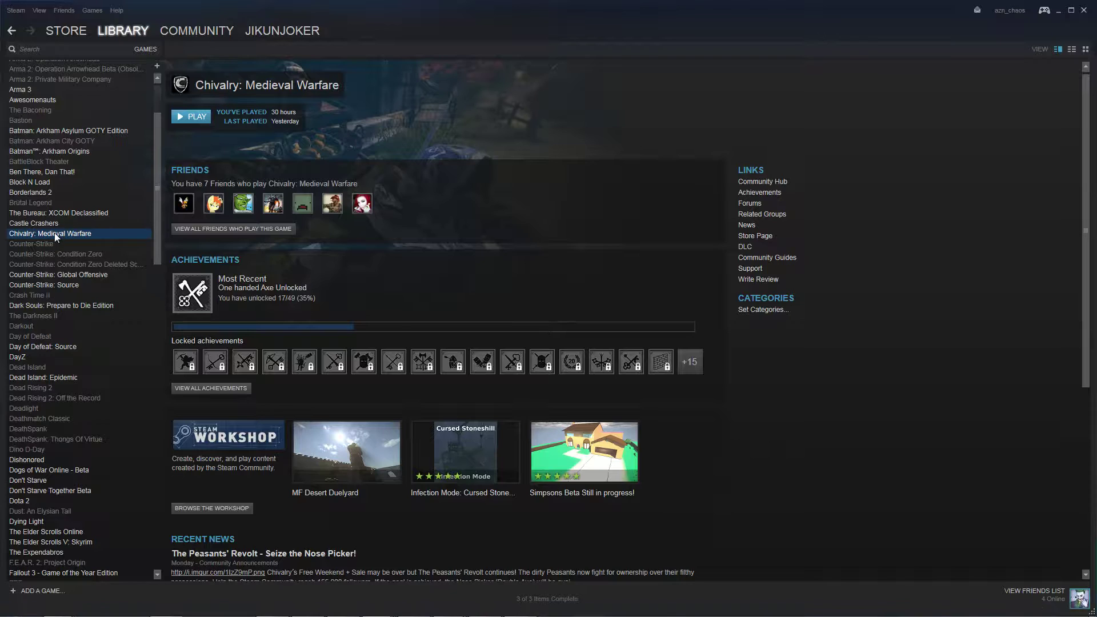
Step: In the Steam library, open the local files folder of Chivalry: Medieval Warfare through the game's properties
right_click(54, 236)
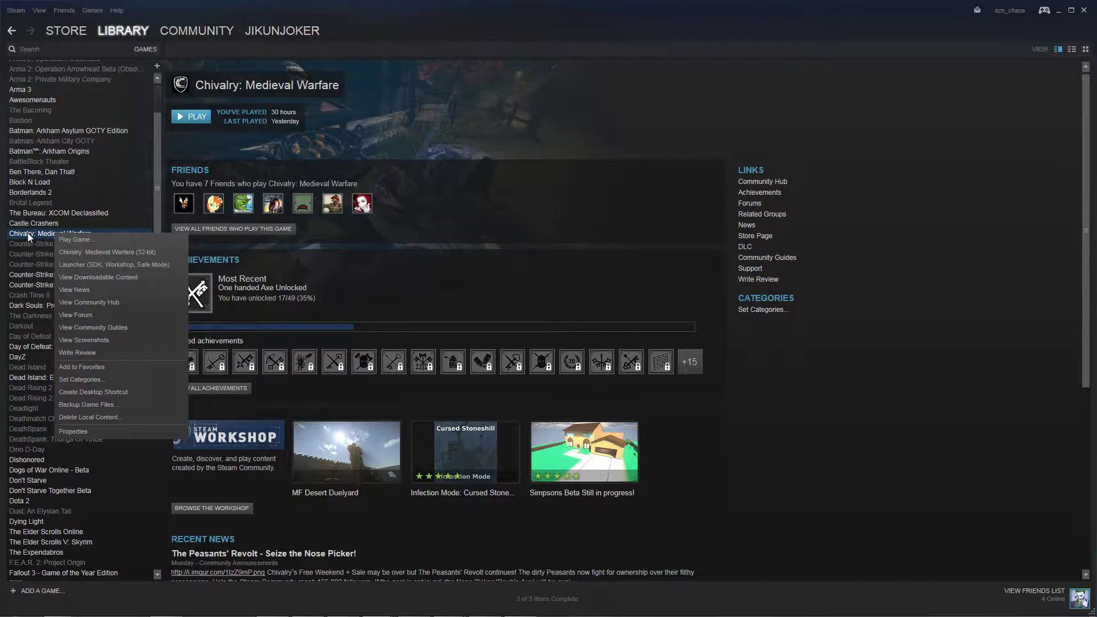
left_click(96, 431)
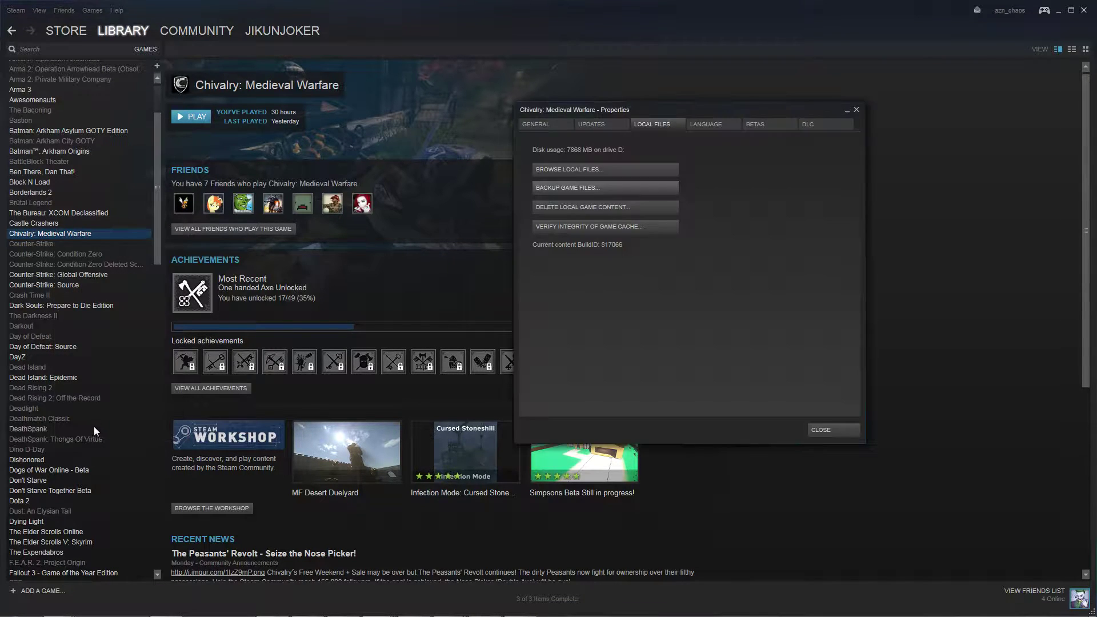
left_click(614, 170)
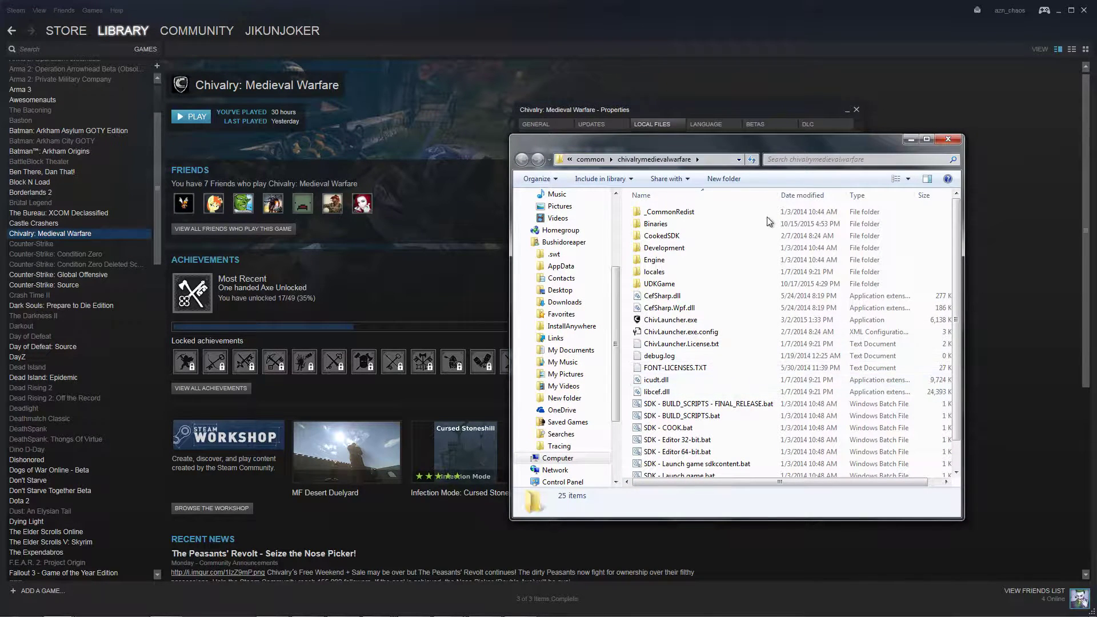
left_click_drag(778, 142, 666, 66)
Step: Open the Config folder inside UDKGame and go to its system settings files
scroll(657, 168, "down", 1)
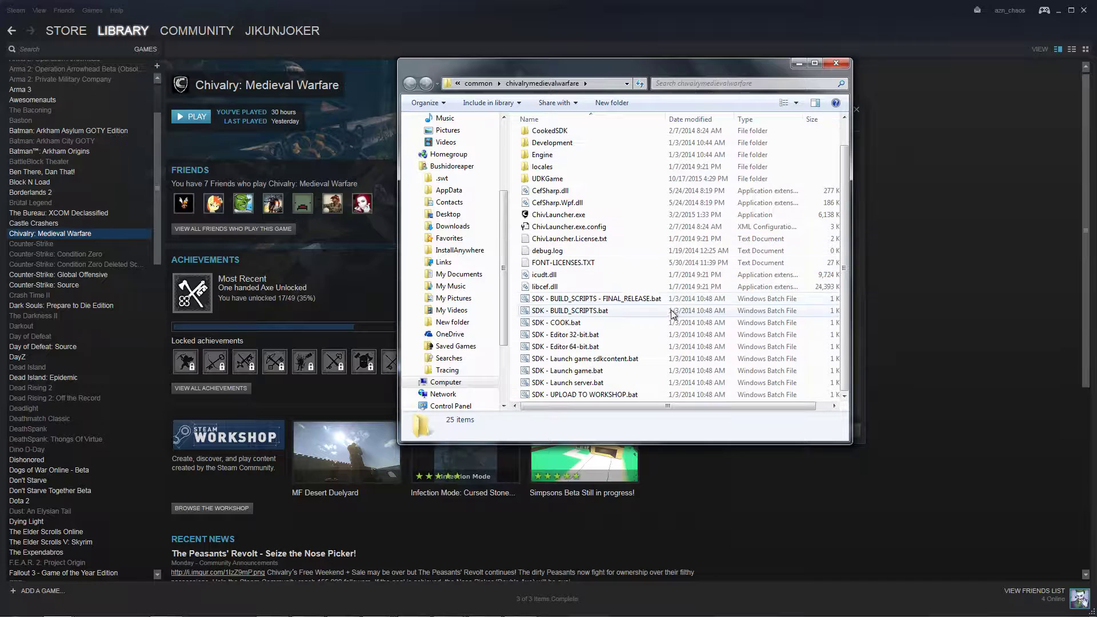
scroll(629, 170, "up", 1)
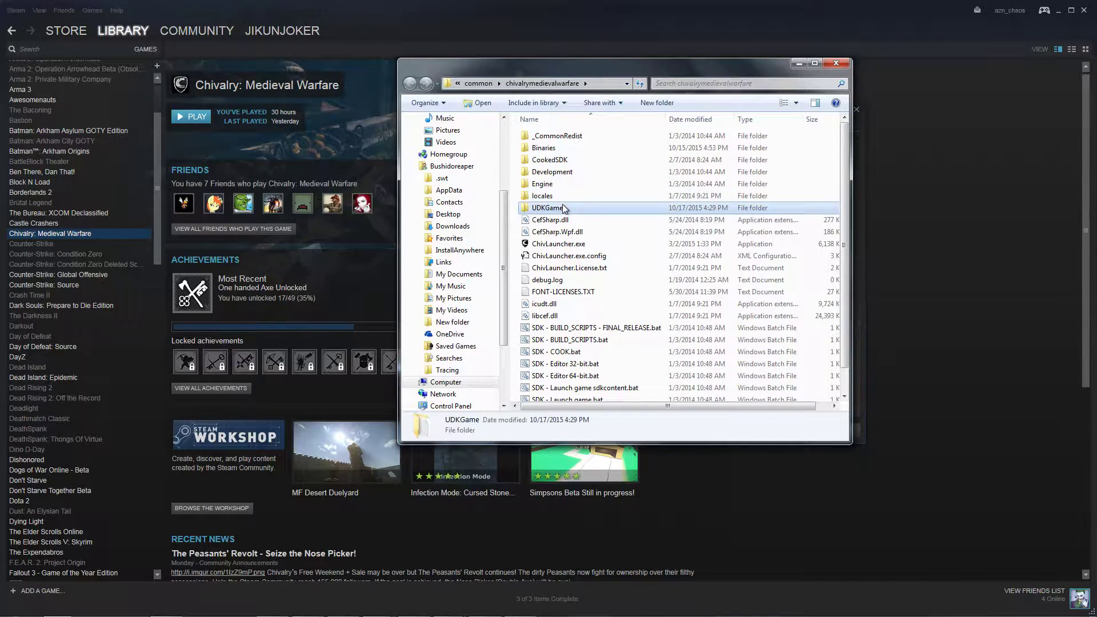
double_click(562, 207)
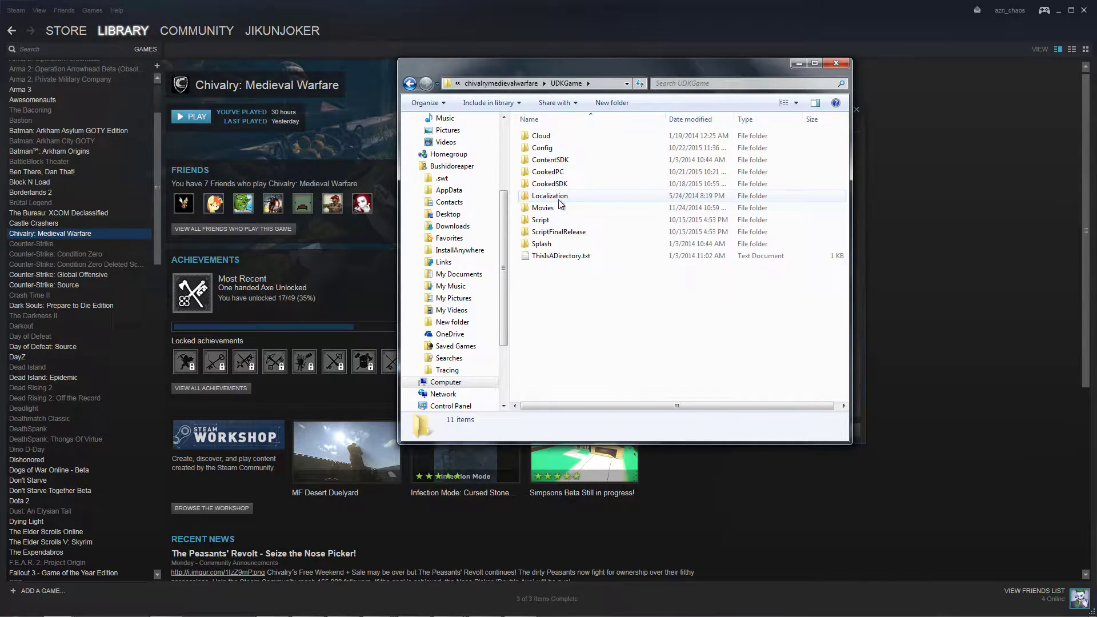
double_click(563, 149)
scroll(562, 203, "down", 4)
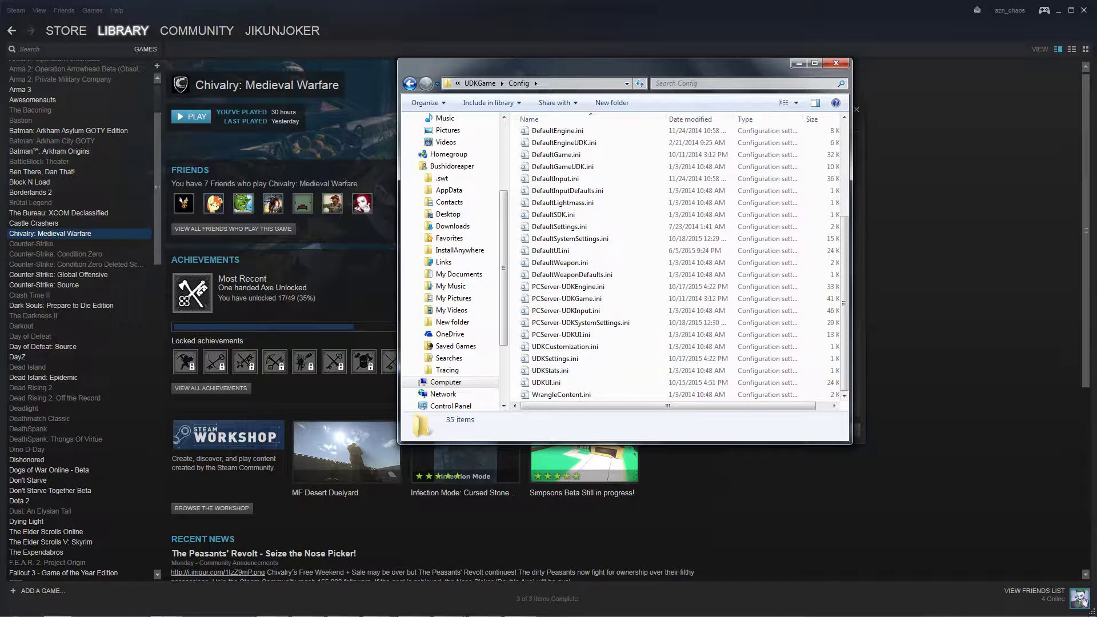
Step: Switch to the Chrome forum thread and open the pastebin link for DefaultSystemSettings in a new tab
mouse_move(147, 613)
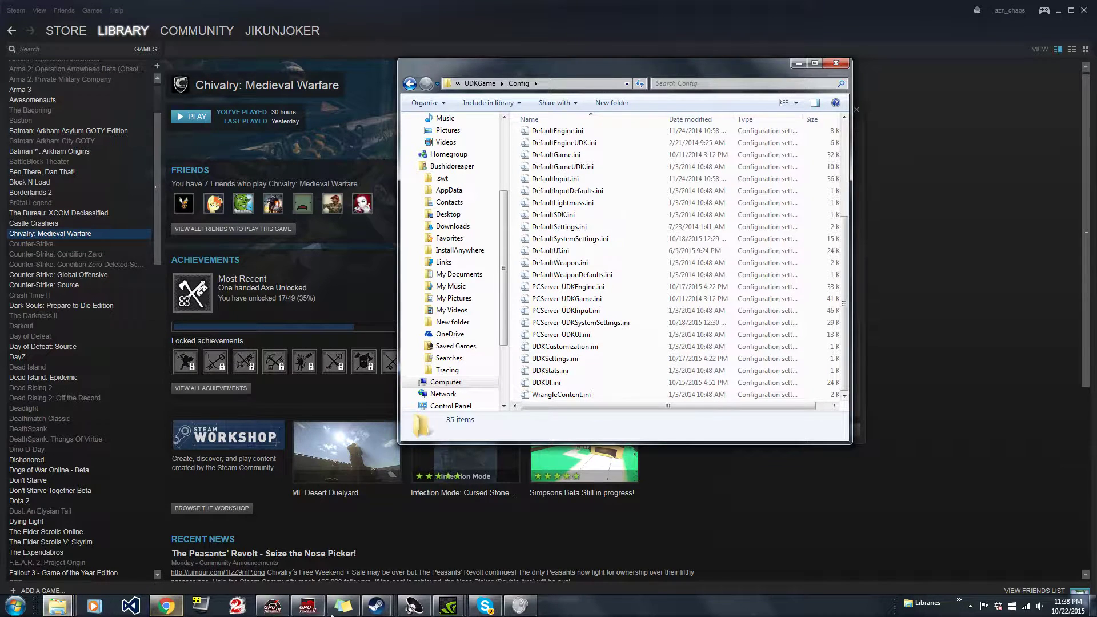
left_click(164, 609)
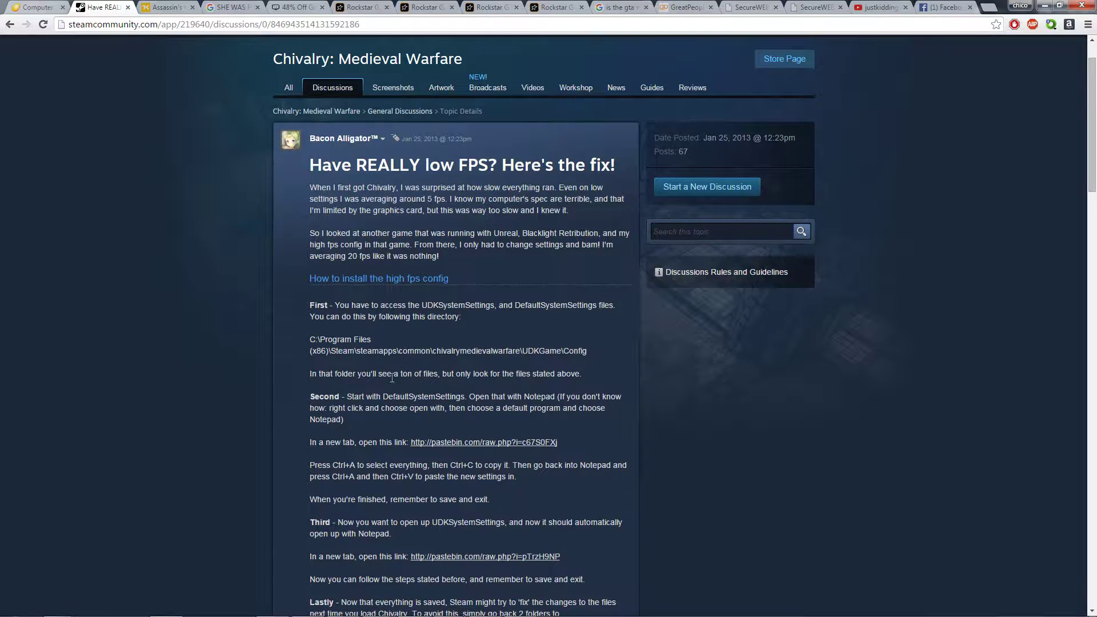
left_click_drag(381, 398, 459, 399)
scroll(545, 362, "down", 1)
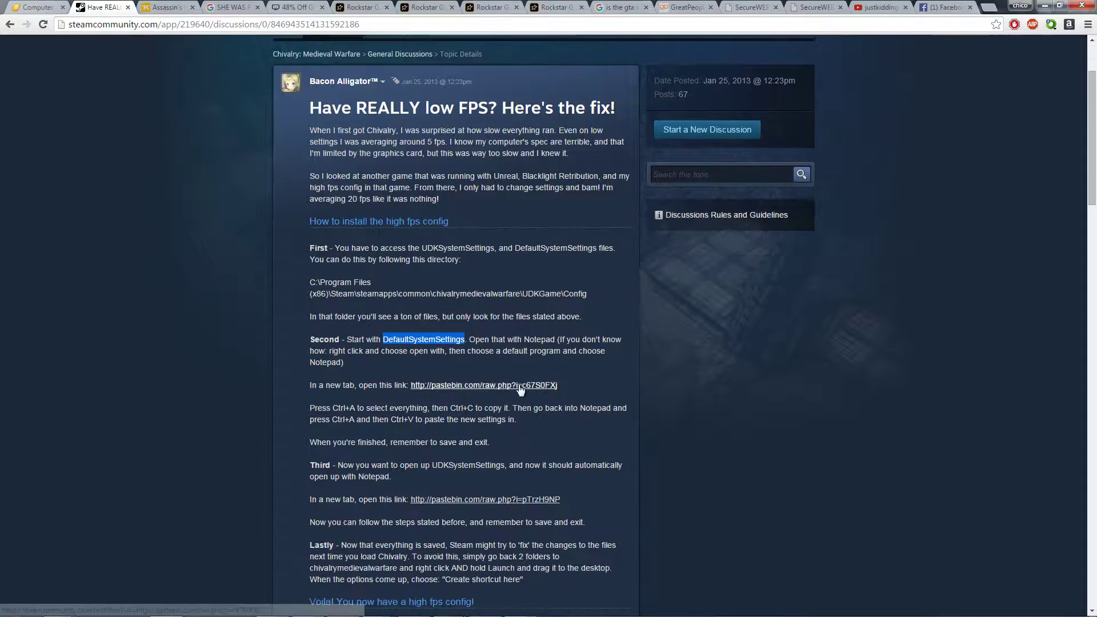
right_click(434, 385)
left_click(456, 391)
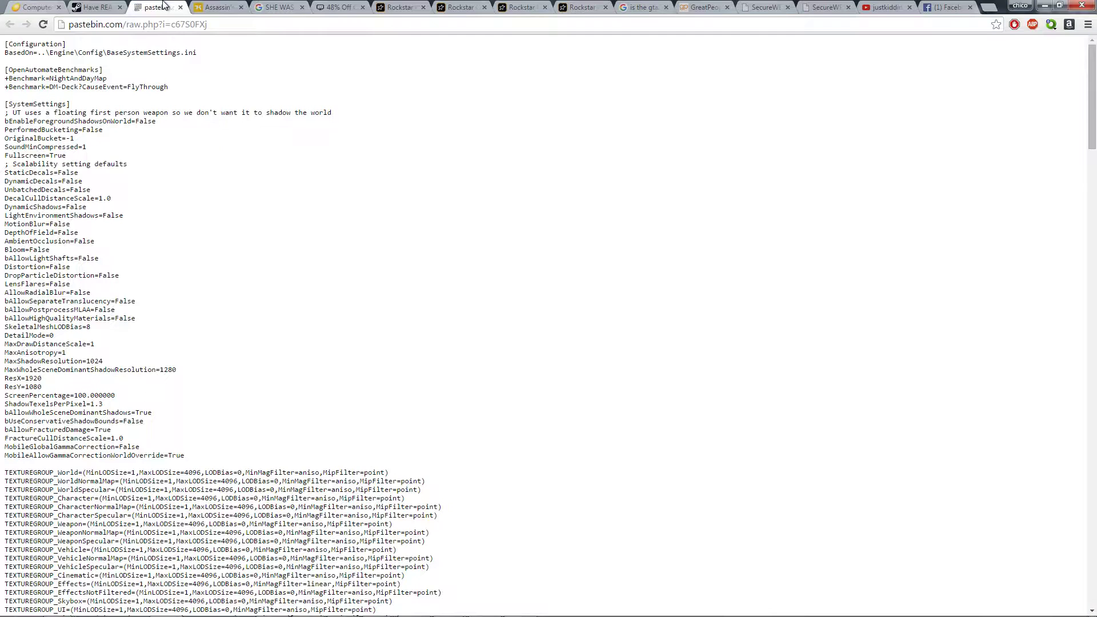
left_click(155, 7)
Step: Return to the forum thread and bring the game's Config folder window in front of it
mouse_move(94, 607)
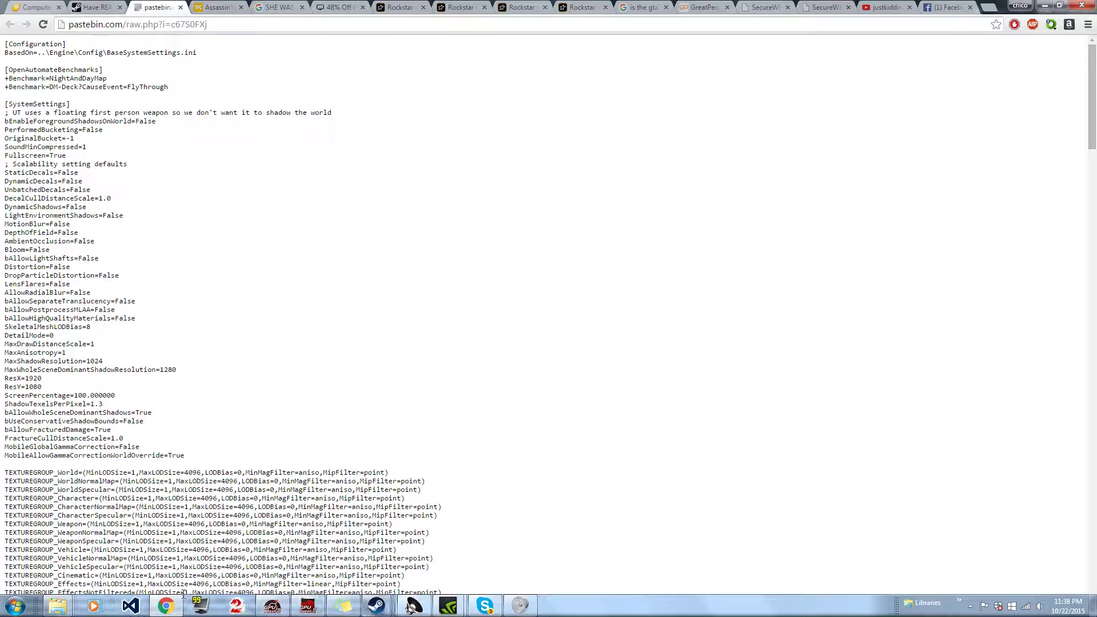
mouse_move(59, 611)
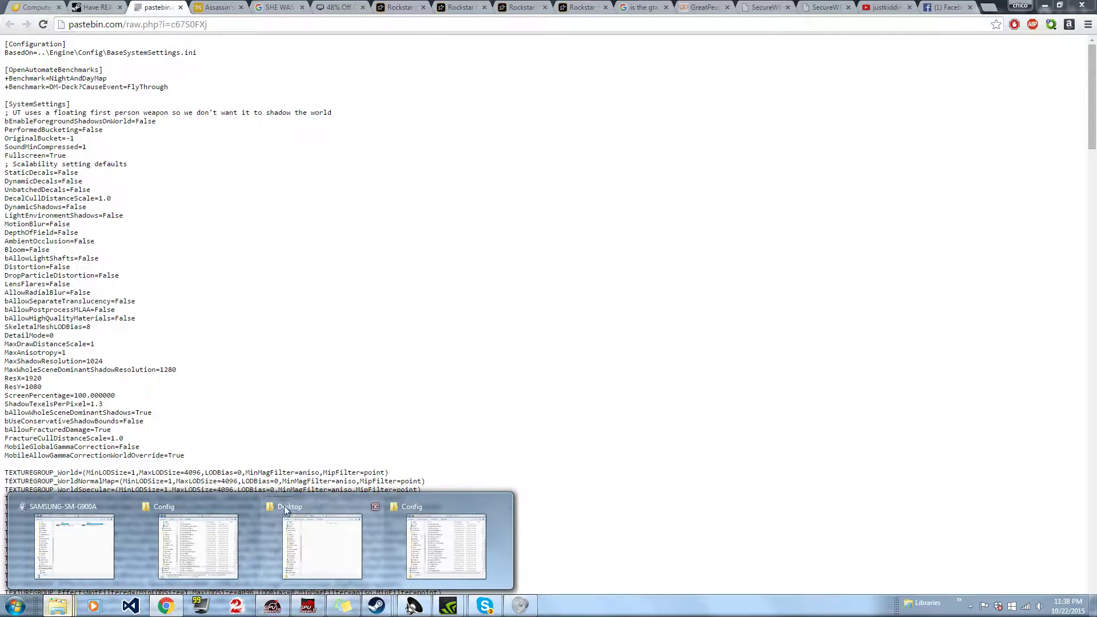
left_click(442, 508)
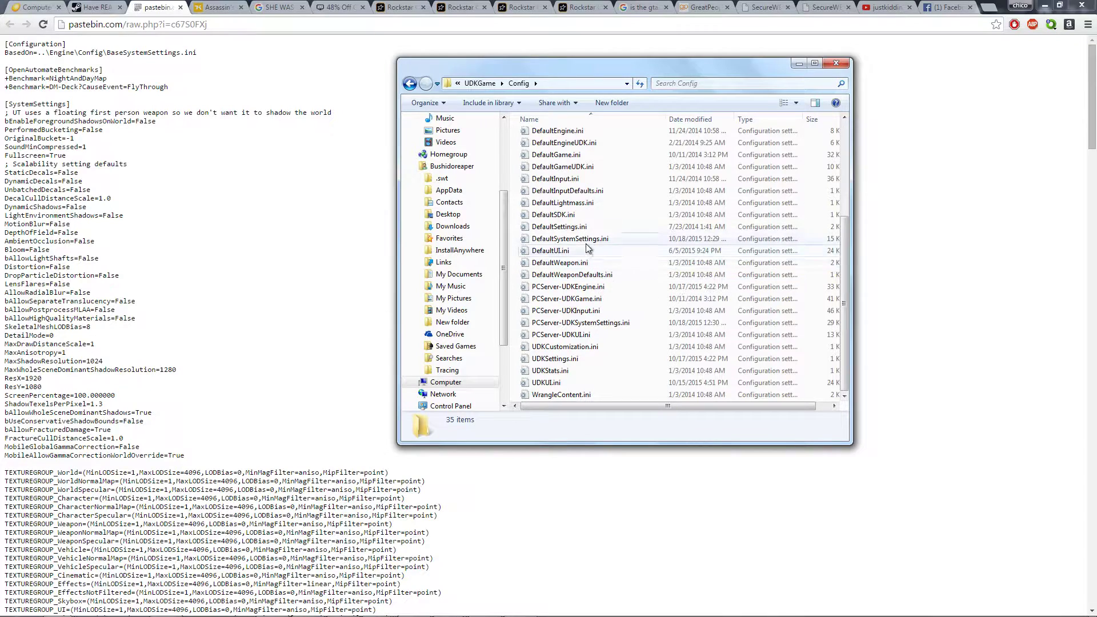
left_click(91, 7)
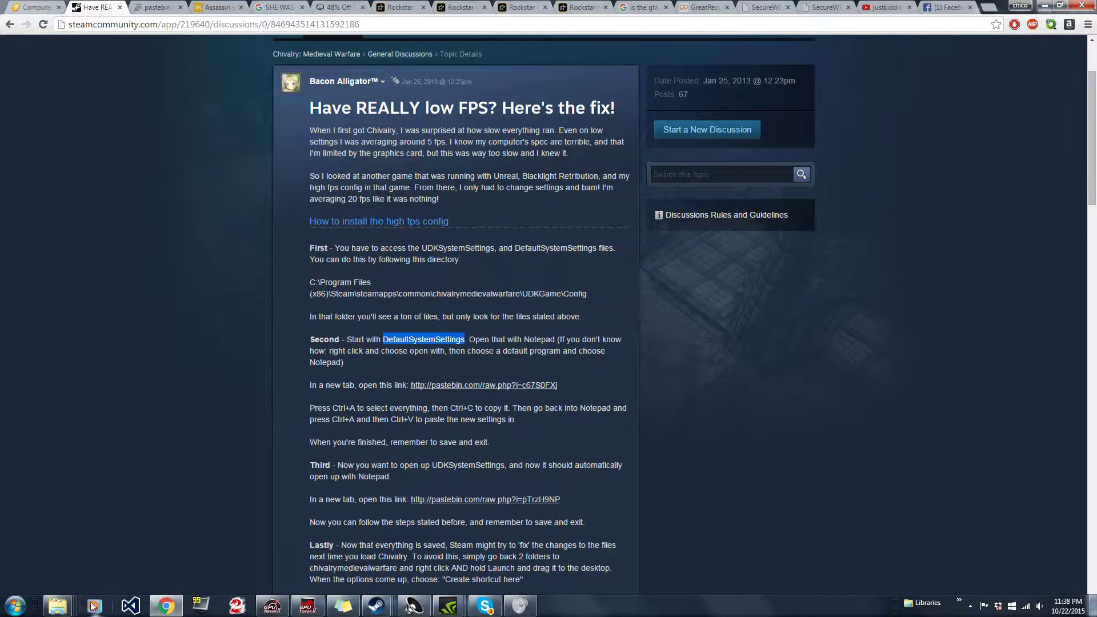
left_click(58, 606)
left_click(400, 508)
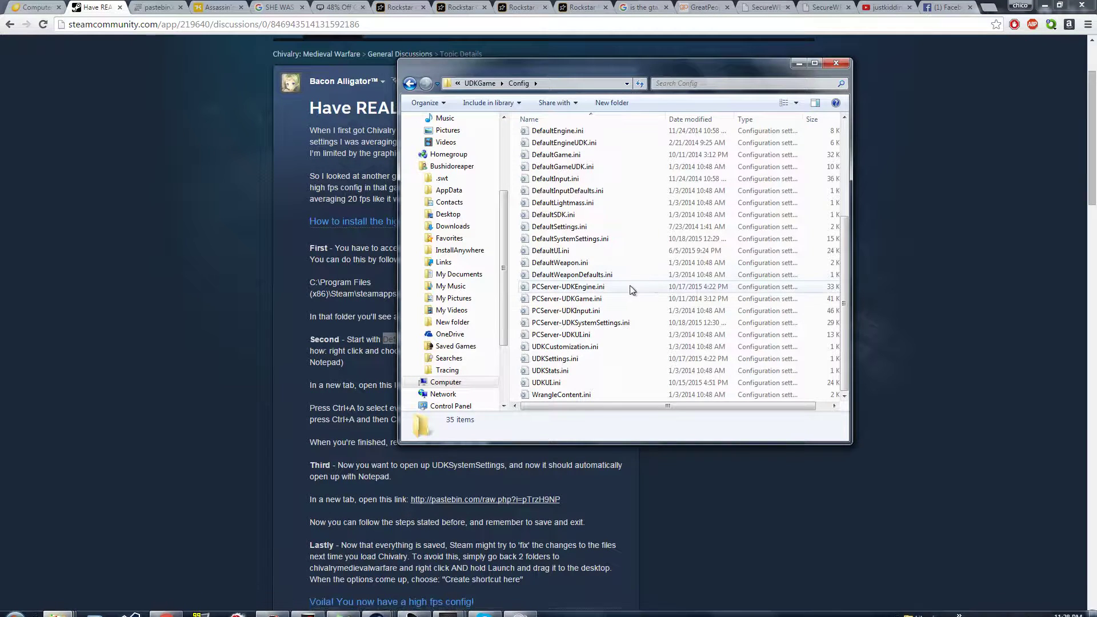
Step: Copy the DefaultSystemSettings.ini file from the Config folder
right_click(571, 241)
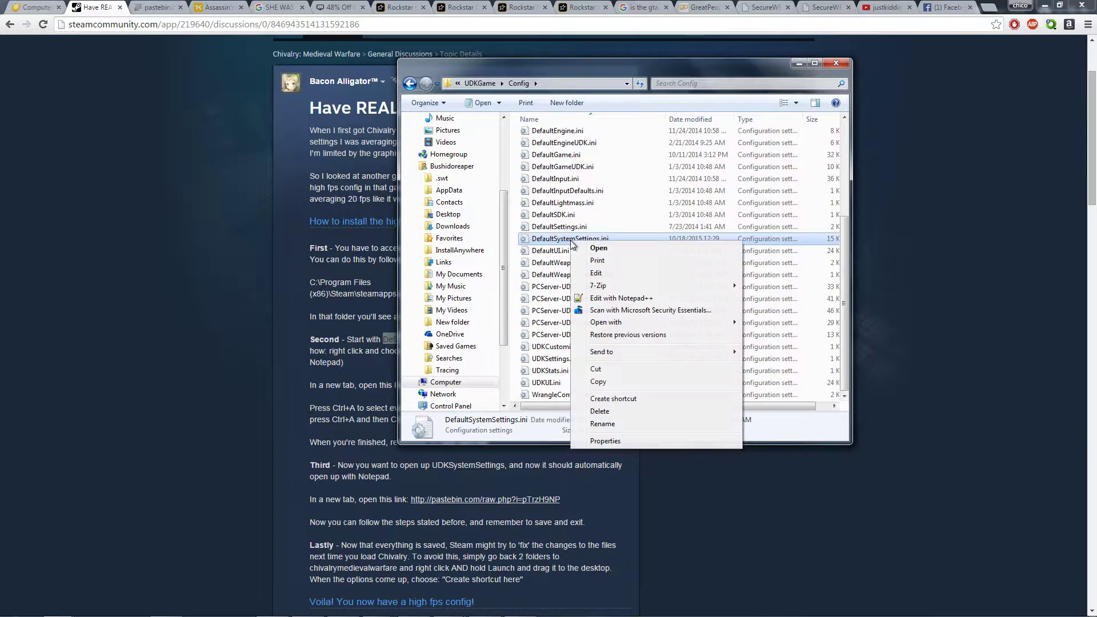
left_click(599, 382)
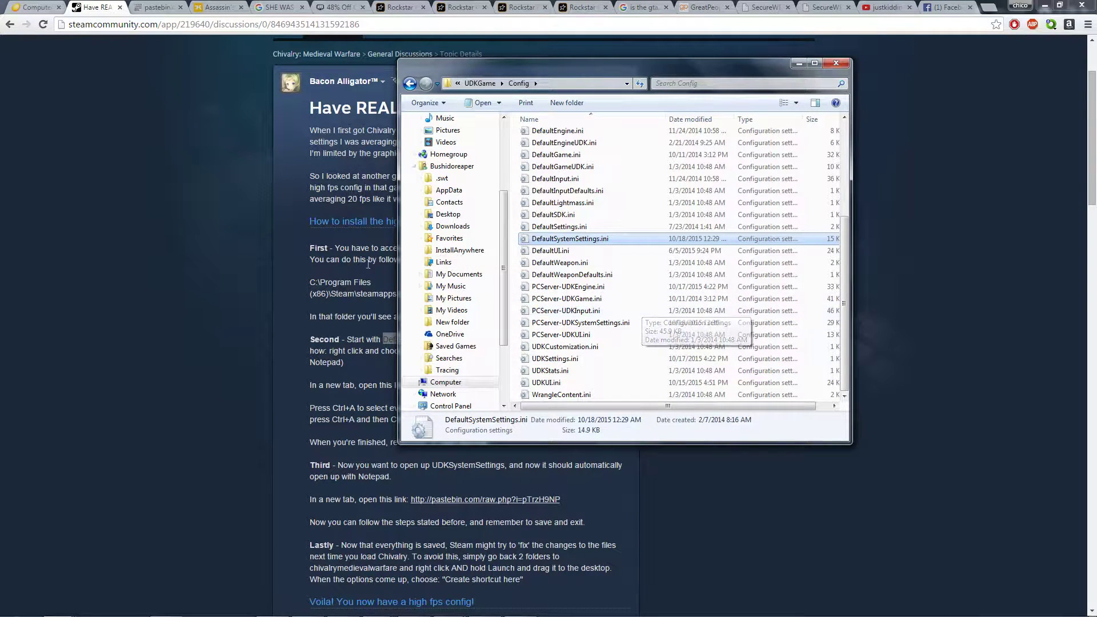
right_click(583, 240)
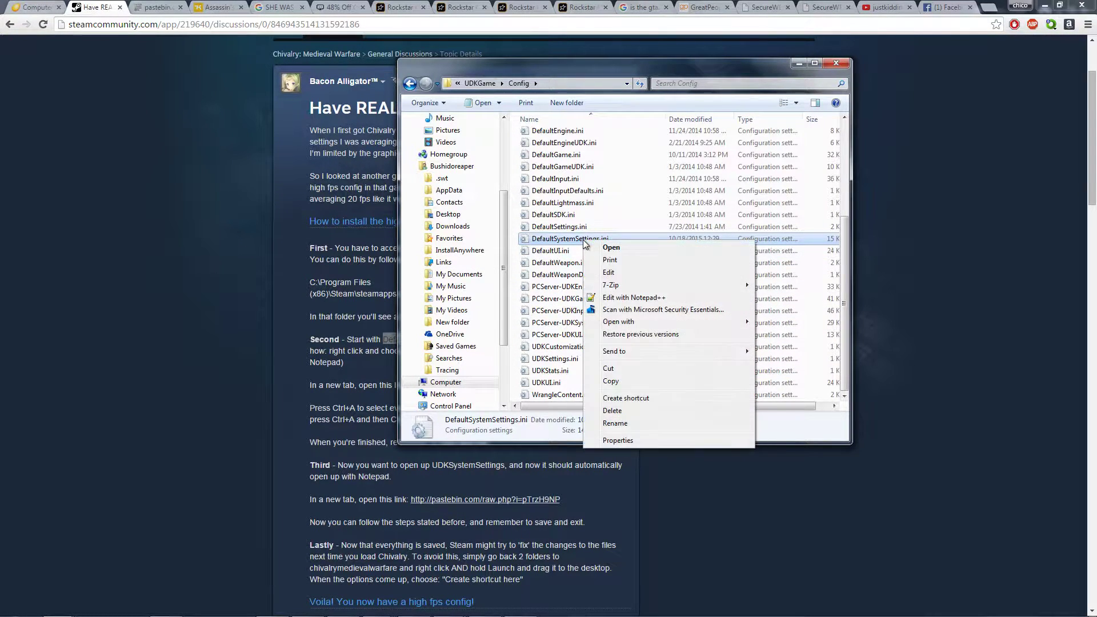
left_click(610, 381)
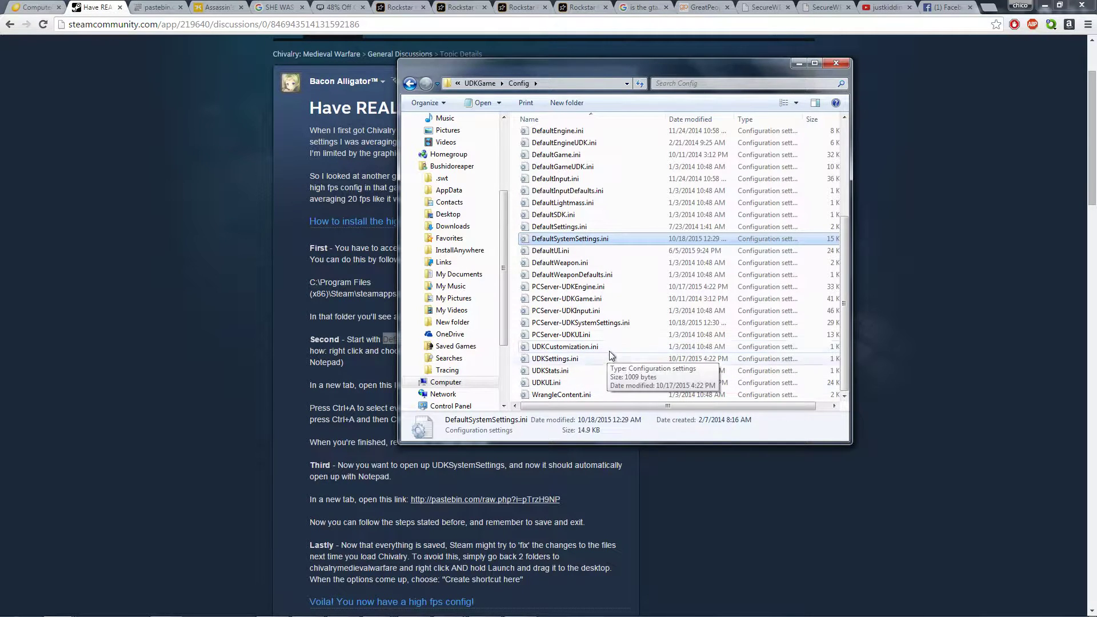
scroll(614, 357, "up", 2)
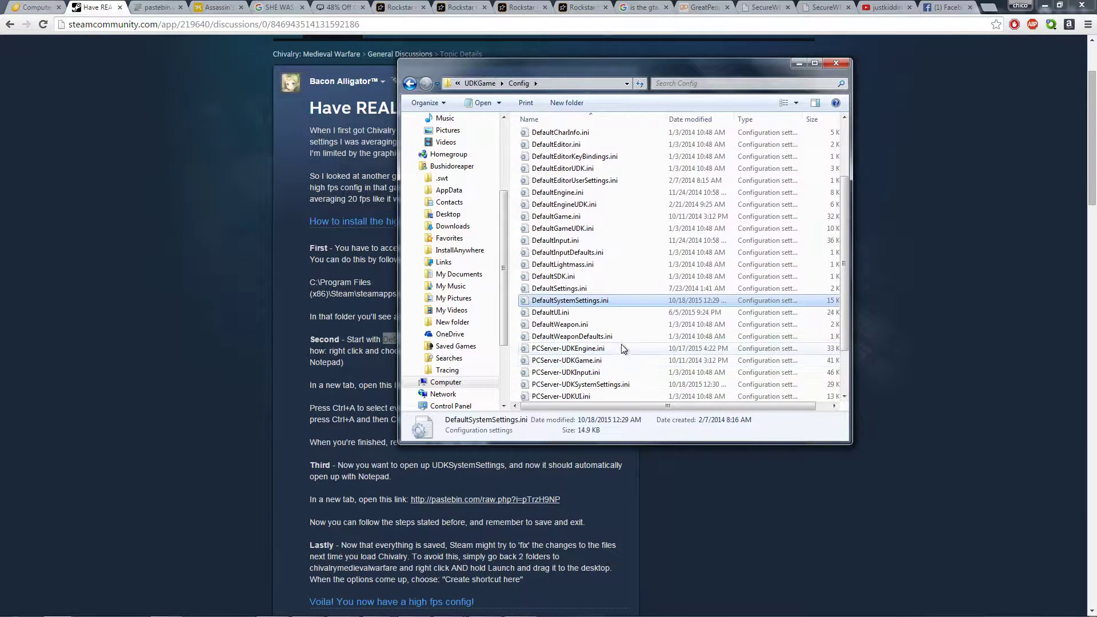
right_click(607, 307)
left_click(643, 448)
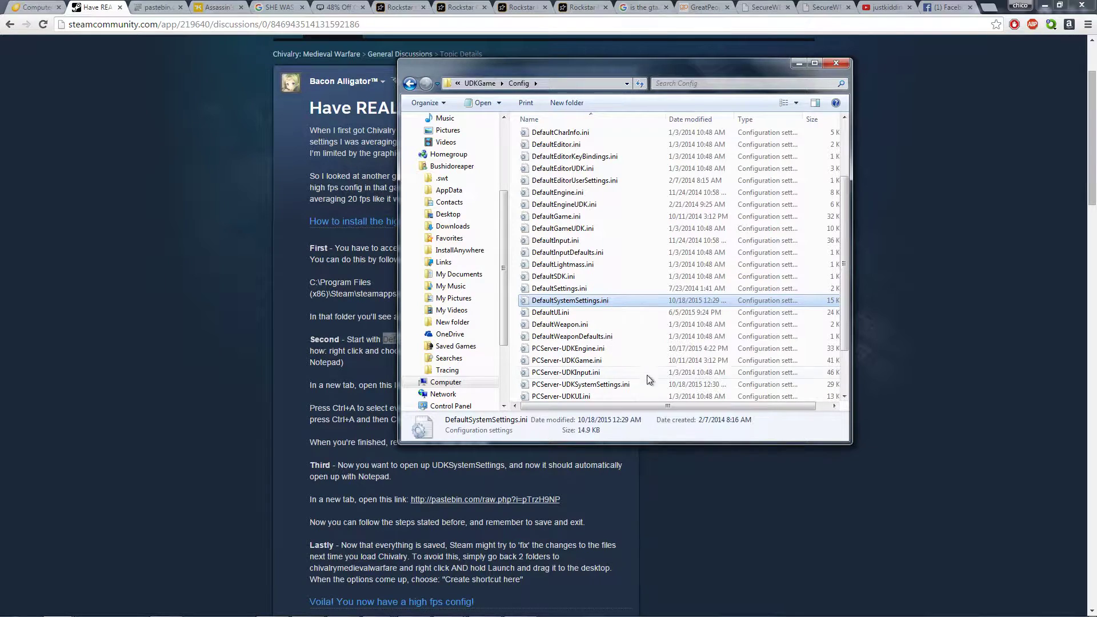
Step: Paste the copied DefaultSystemSettings.ini into the "old chivalry" folder inside Config as a backup
scroll(660, 366, "up", 3)
scroll(660, 363, "down", 2)
scroll(661, 363, "up", 2)
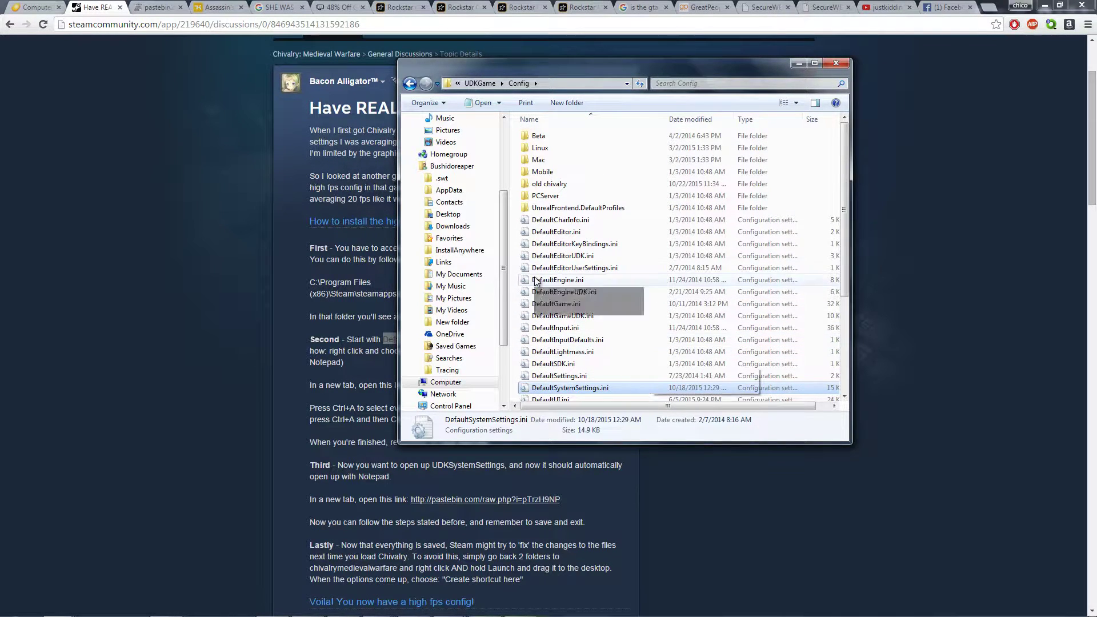
left_click(542, 186)
double_click(542, 185)
right_click(613, 226)
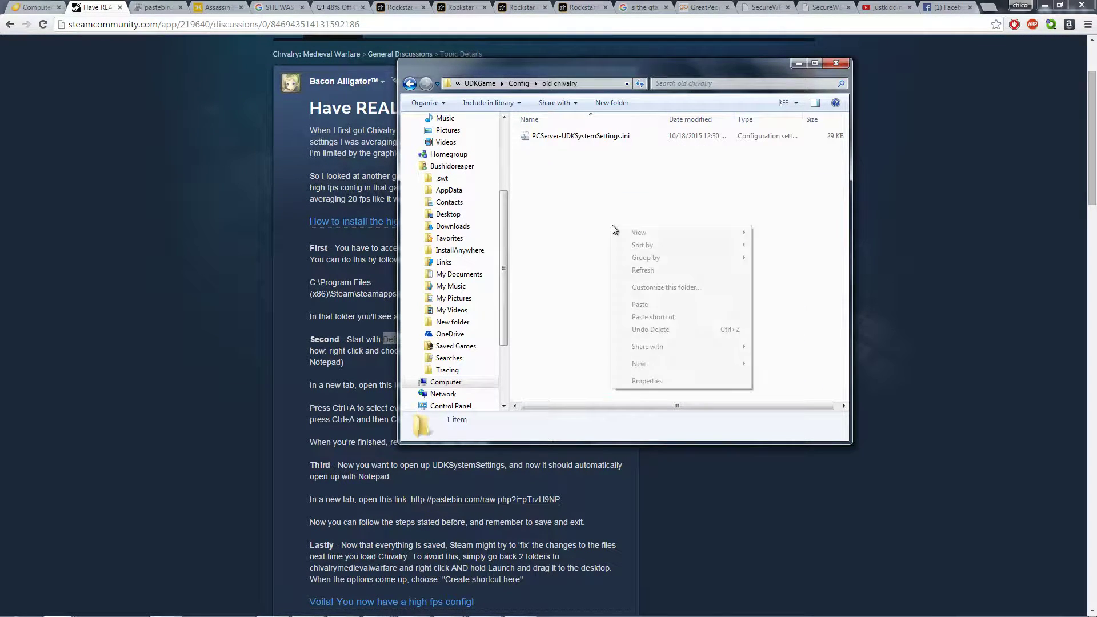
left_click(655, 305)
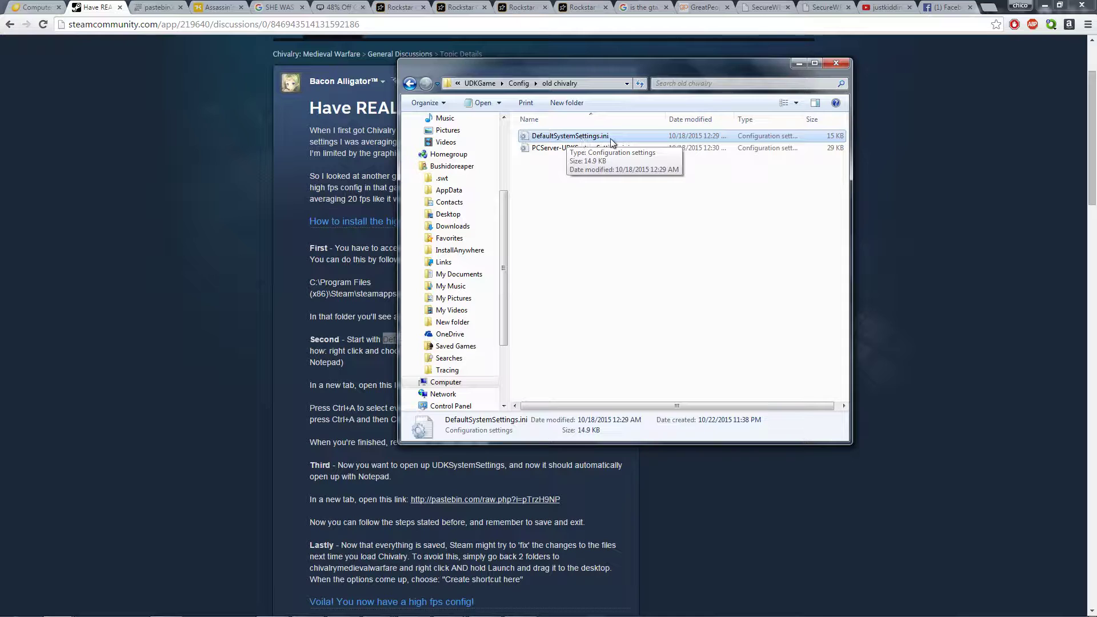
left_click(580, 178)
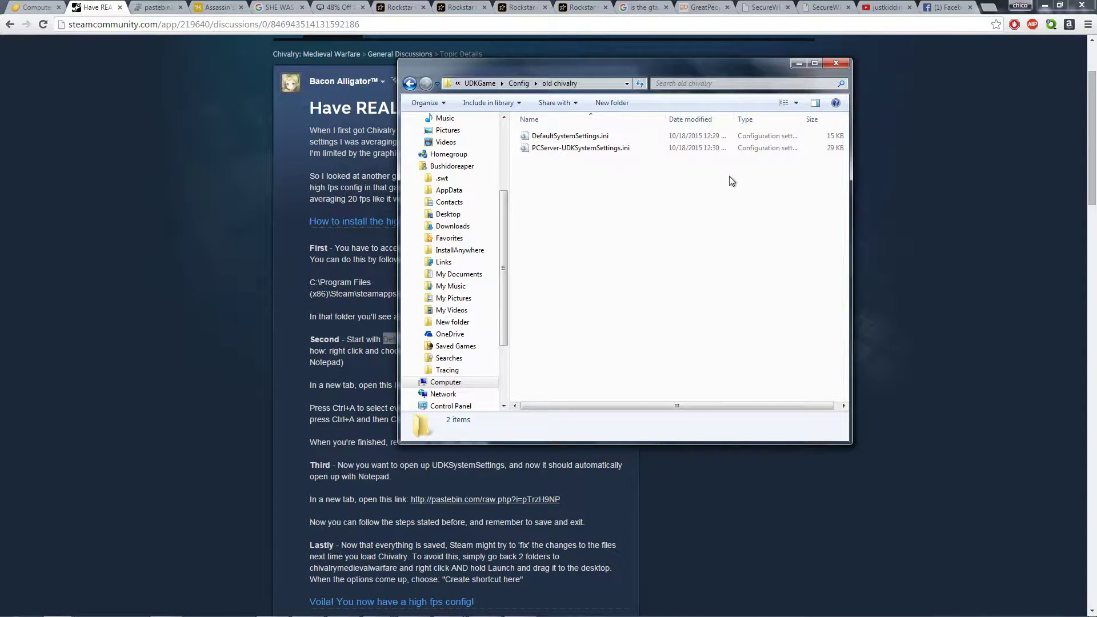
Step: Open the original DefaultSystemSettings.ini from the Config folder in Notepad, and switch back to the forum thread
left_click_drag(689, 204, 594, 134)
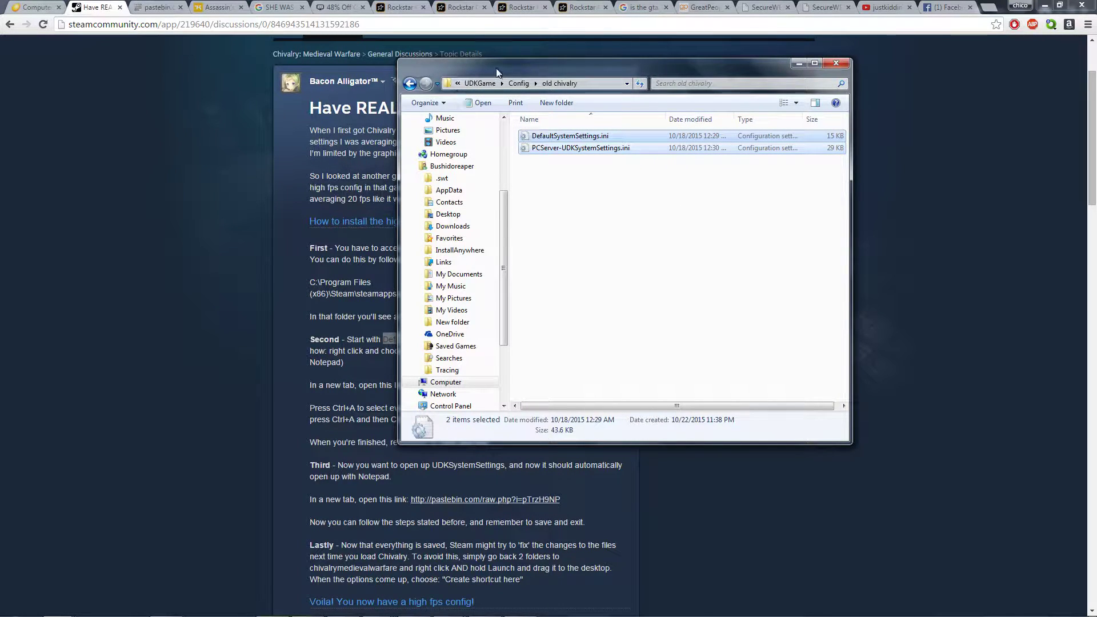
left_click_drag(496, 68, 527, 115)
left_click(441, 130)
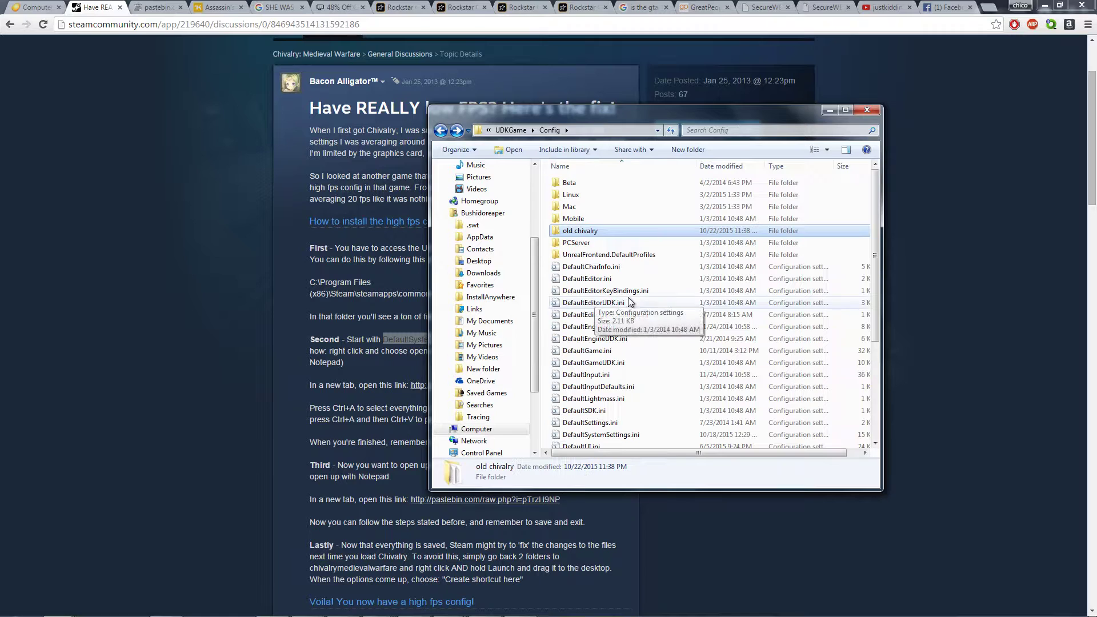
scroll(658, 408, "down", 5)
scroll(658, 408, "down", 1)
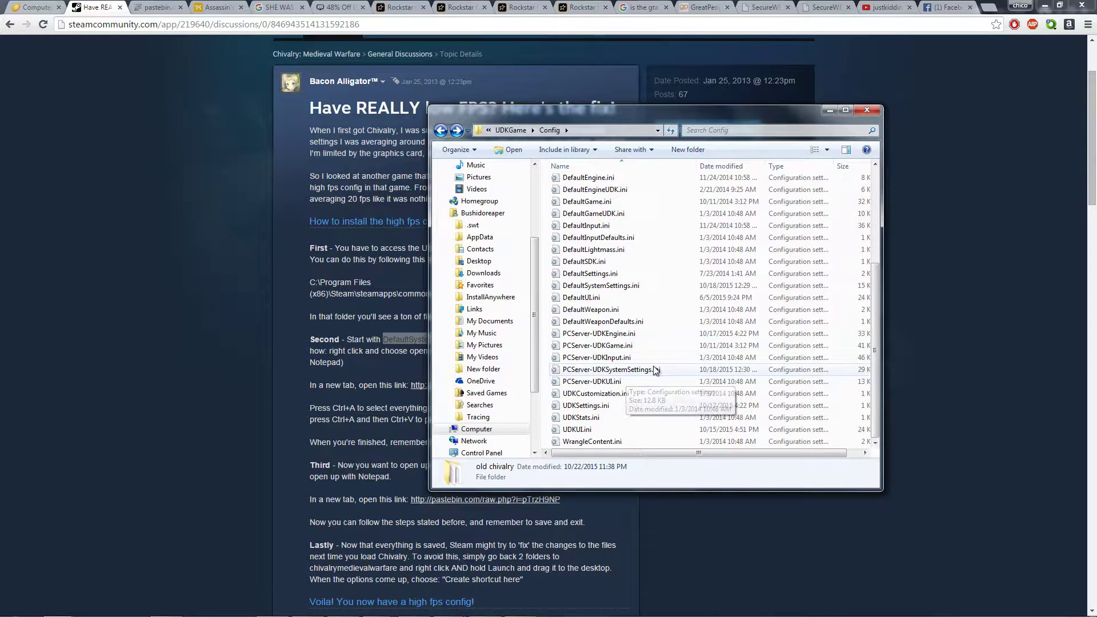
left_click(609, 285)
left_click_drag(617, 182, 780, 136)
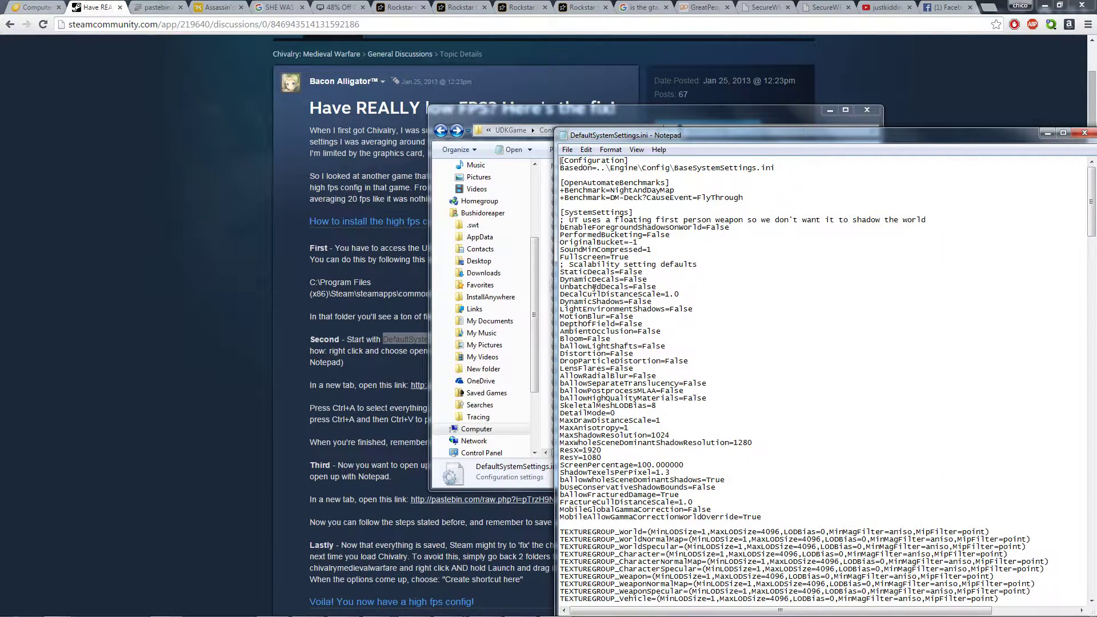
left_click(29, 327)
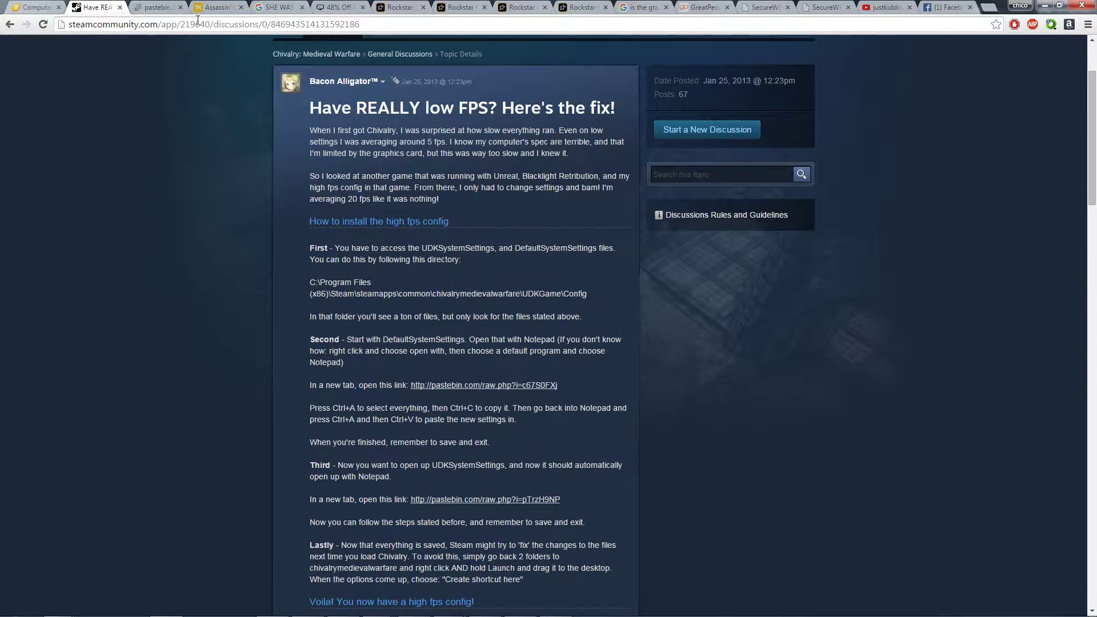
Step: Copy the entire settings text from the open pastebin page for DefaultSystemSettings
left_click(155, 14)
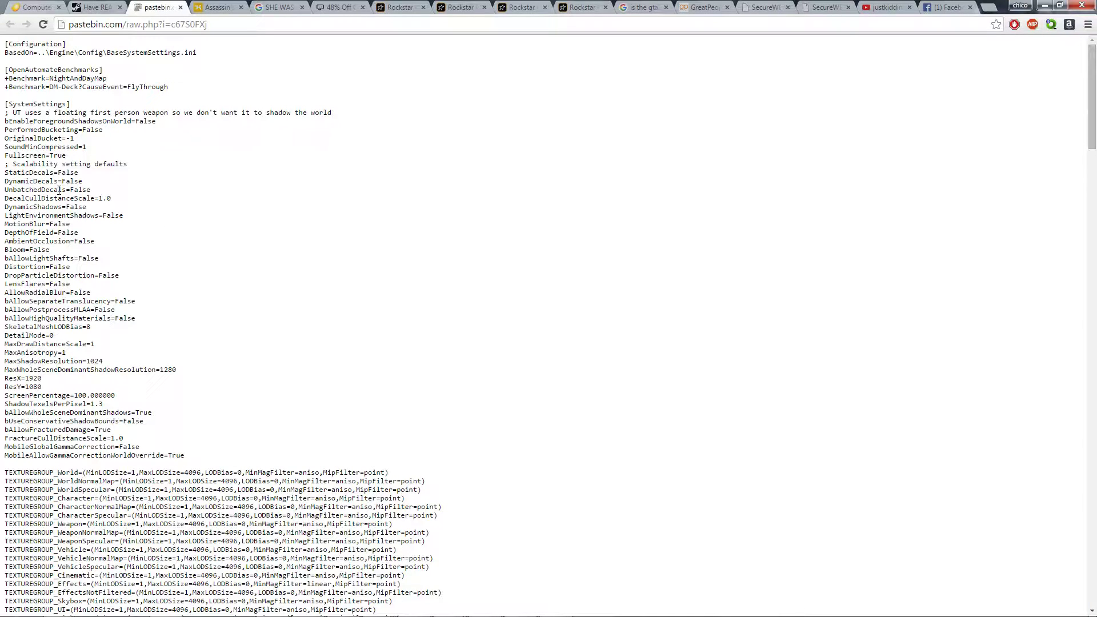
key("ctrl+a")
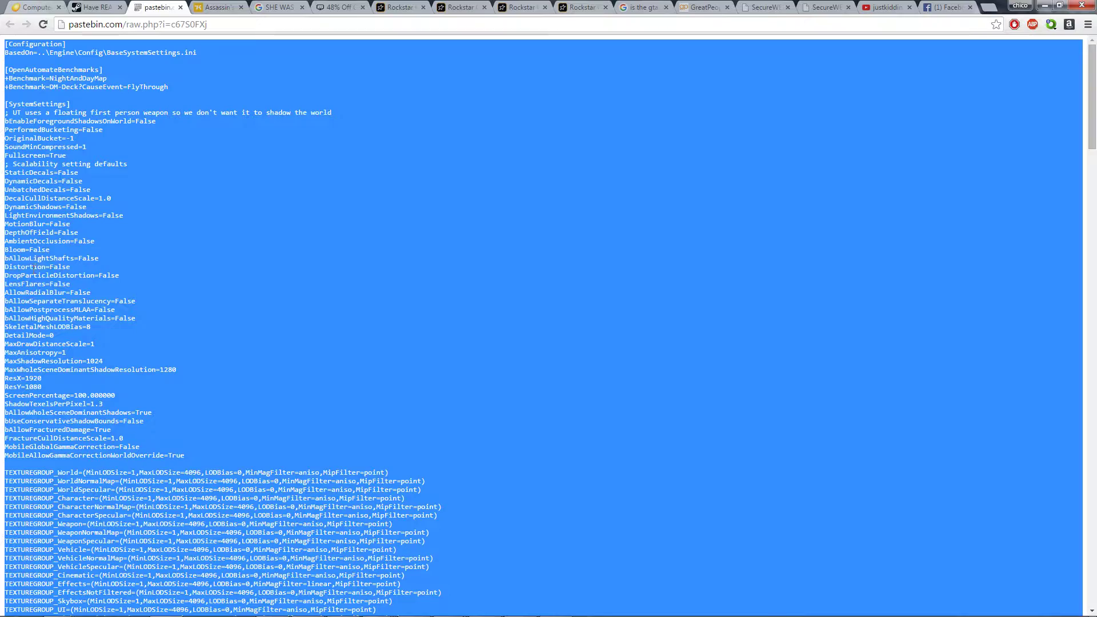
scroll(76, 83, "down", 15)
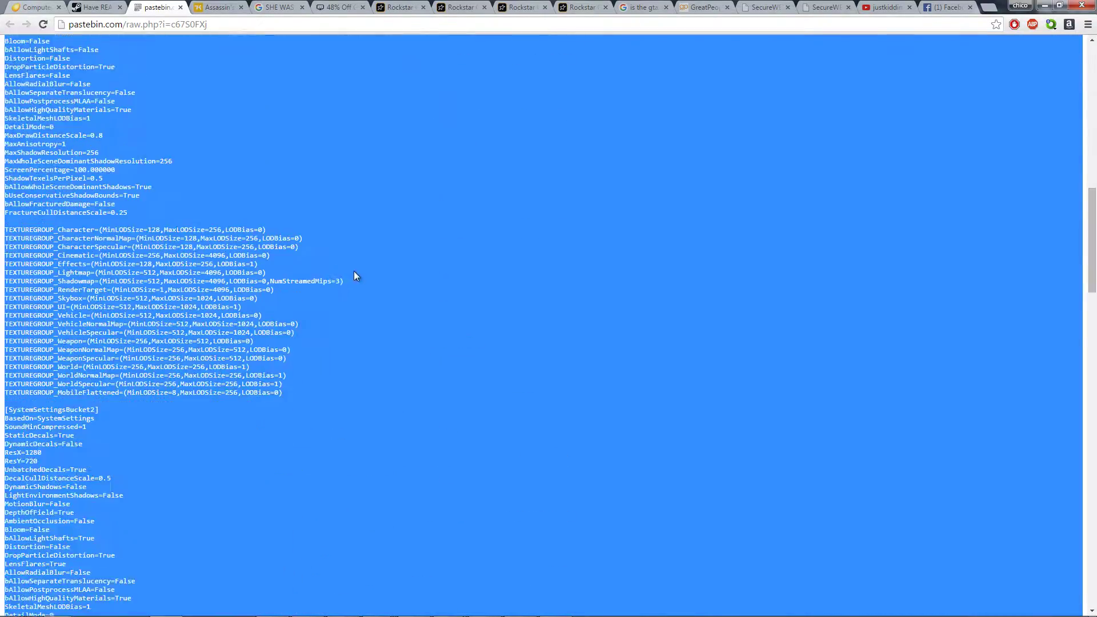
scroll(302, 236, "up", 4)
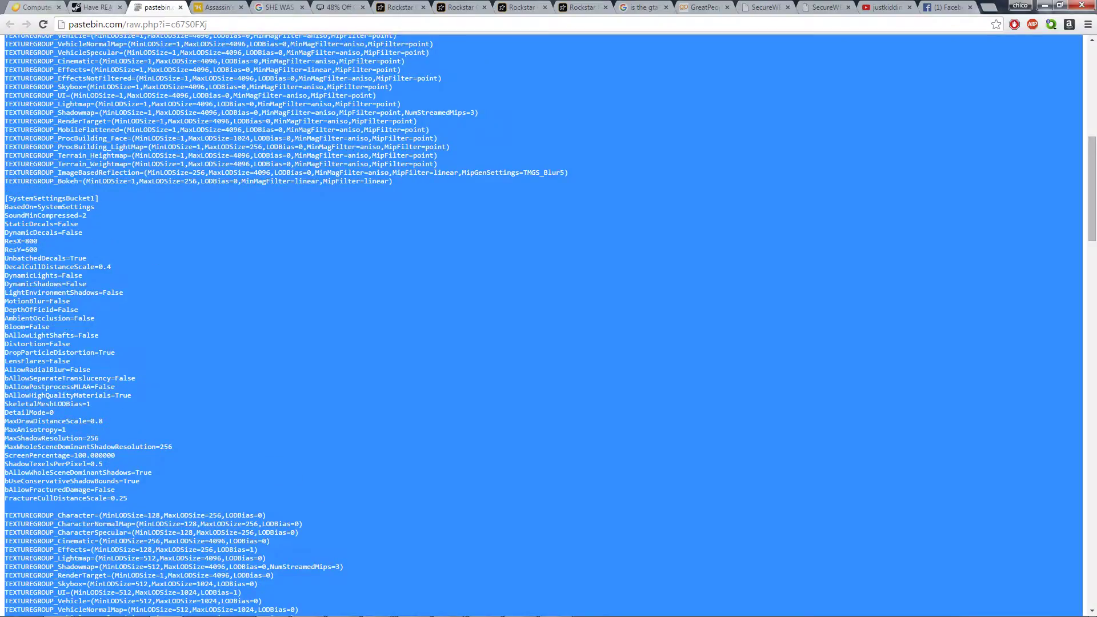
Step: Replace the whole contents of DefaultSystemSettings.ini in Notepad with the copied pastebin settings, then save and close the file
mouse_move(245, 614)
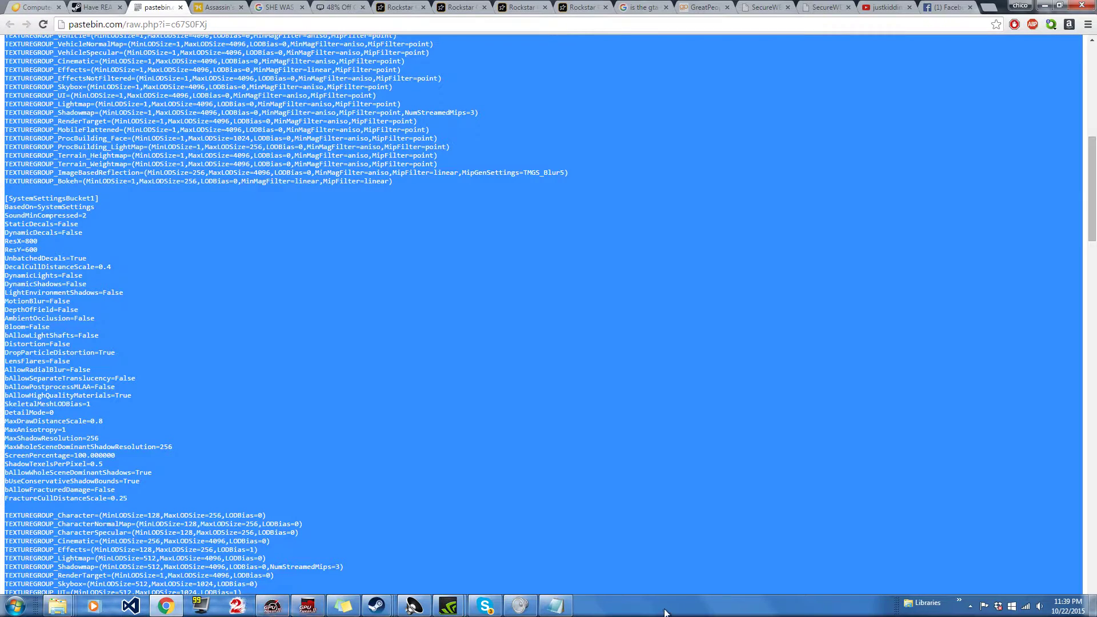
left_click(554, 605)
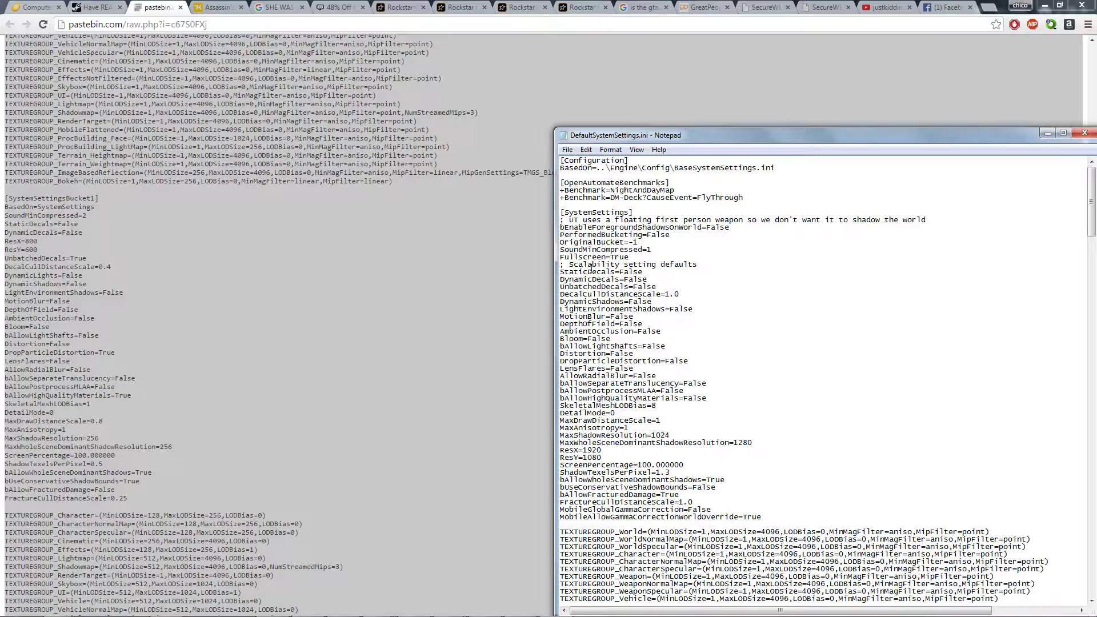
key("ctrl+a")
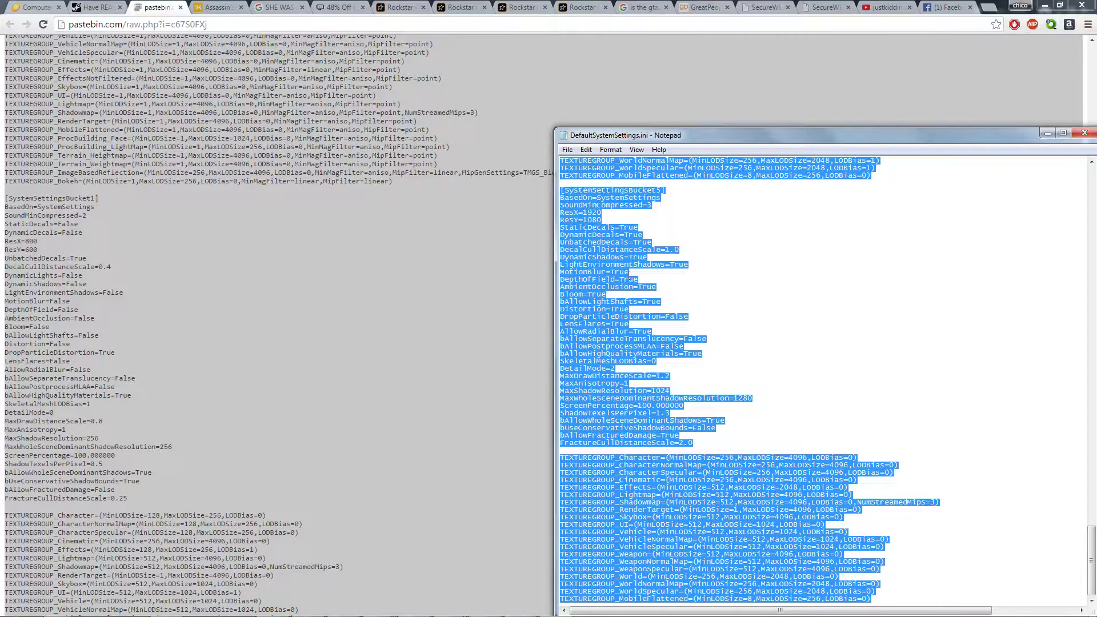
key("ctrl+End")
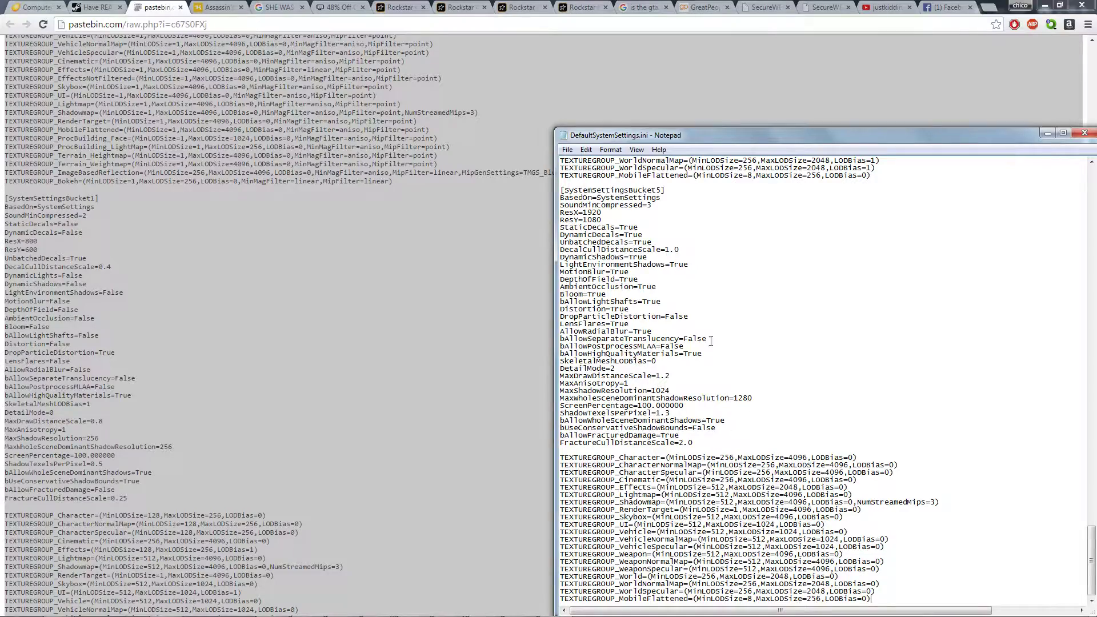
left_click_drag(725, 136, 602, 123)
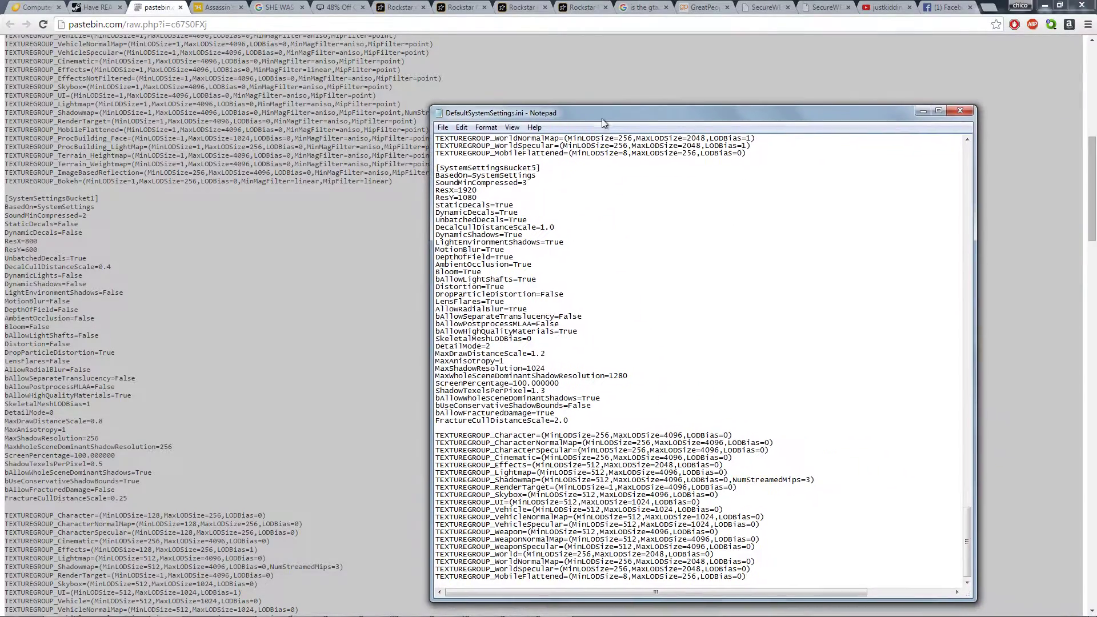
mouse_move(965, 543)
left_mouse_down()
mouse_move(990, 409)
mouse_move(986, 200)
mouse_move(999, 140)
mouse_move(979, 247)
mouse_move(972, 458)
mouse_move(972, 212)
mouse_move(965, 555)
left_mouse_up()
left_click(970, 111)
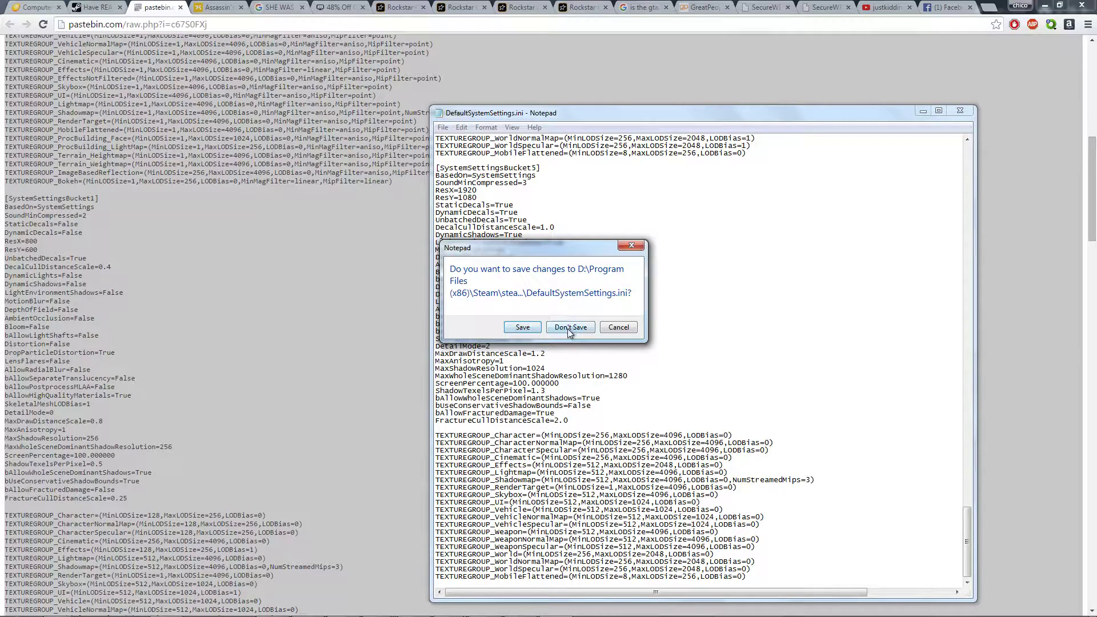
left_click(518, 331)
Step: Close the used pastebin page, open the forum thread's pastebin link for UDKSystemSettings, and copy all of its text
key("ctrl+a")
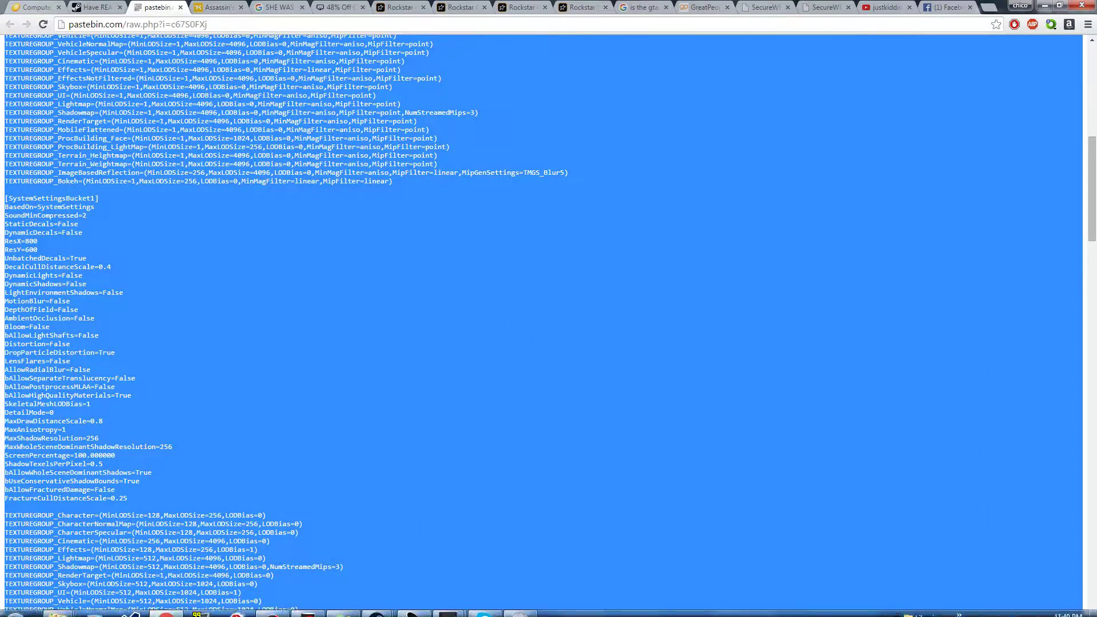
left_click(180, 8)
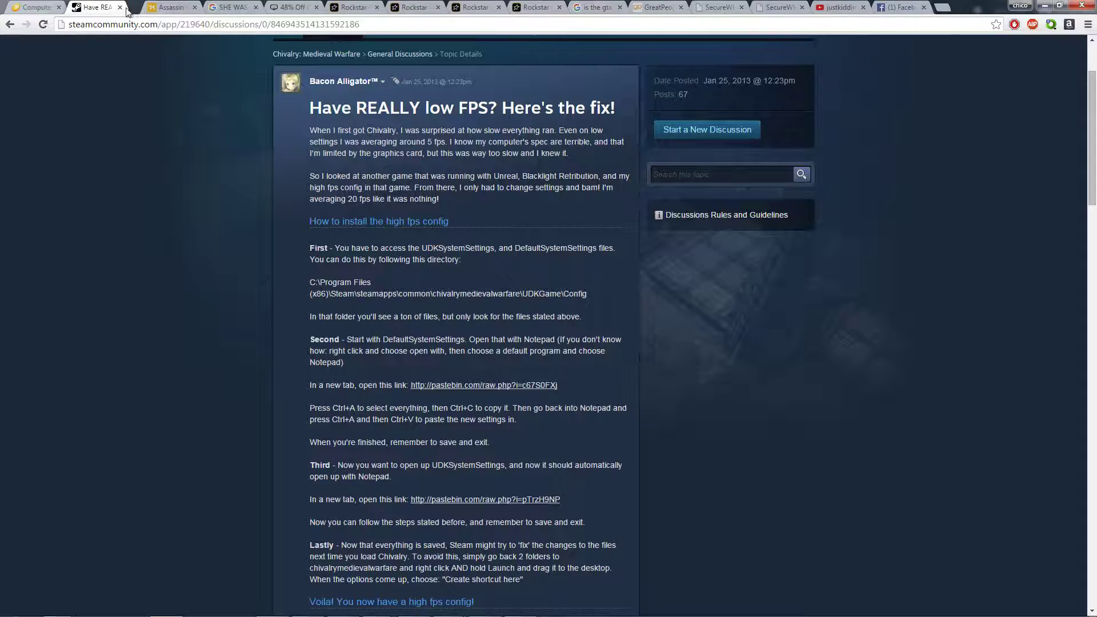
scroll(485, 449, "down", 2)
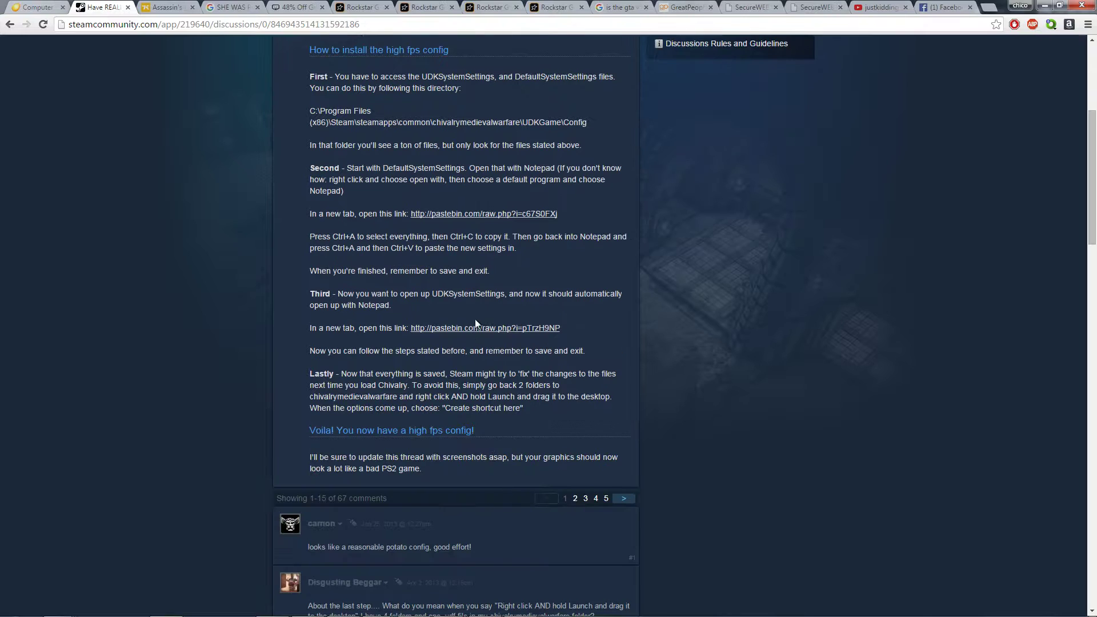
scroll(474, 319, "up", 1)
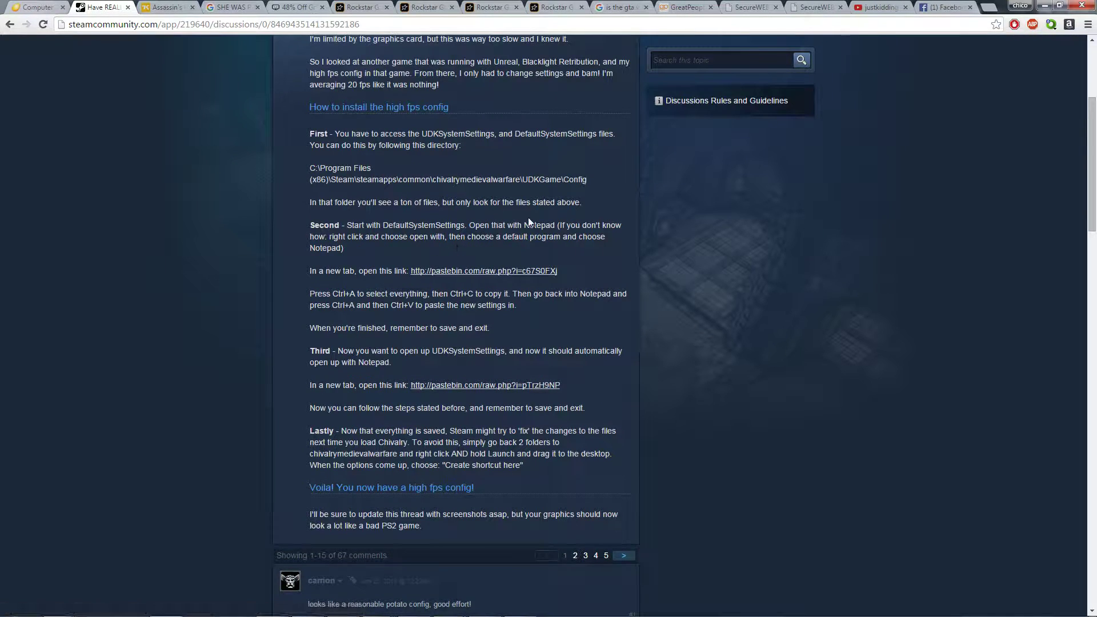
left_click(480, 386)
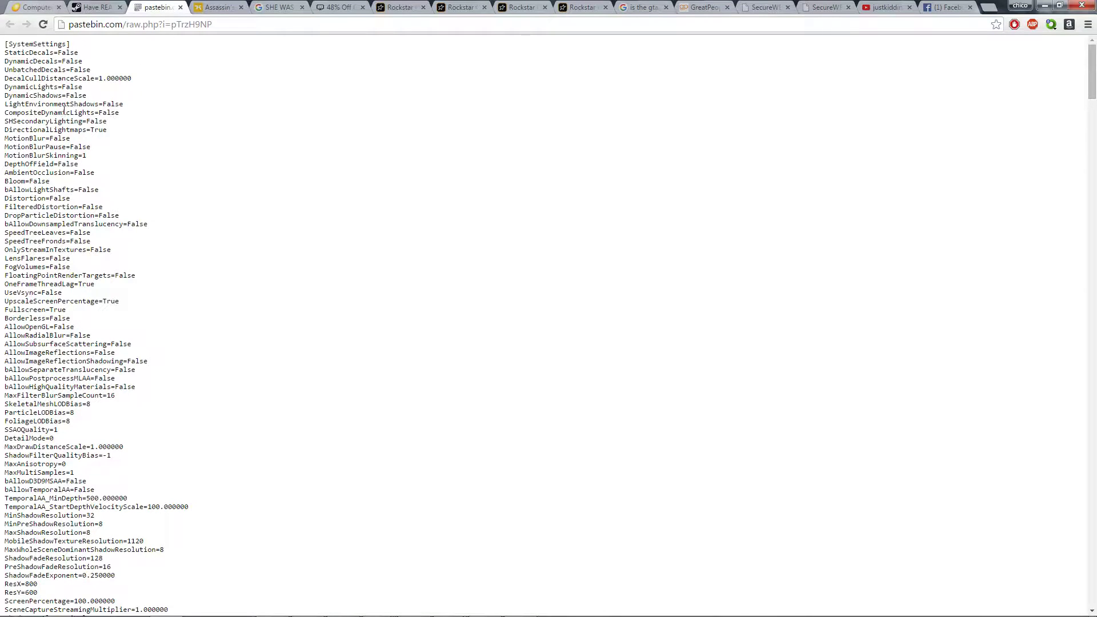
key("ctrl+a")
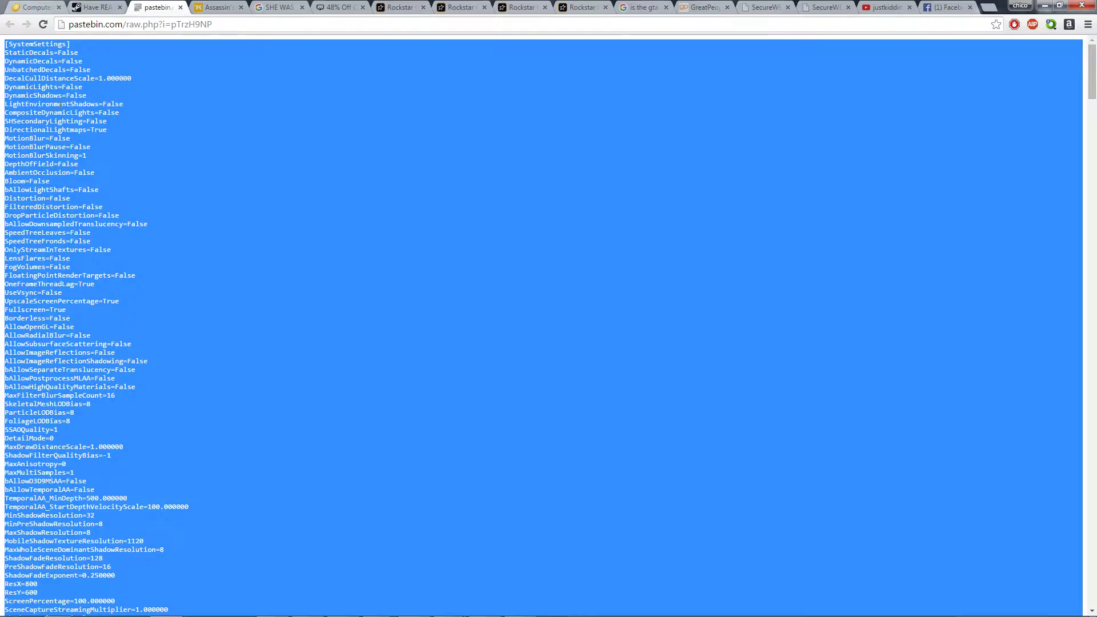
Step: Open PCServer-UDKSystemSettings.ini from the game's Config folder in Notepad
mouse_move(175, 613)
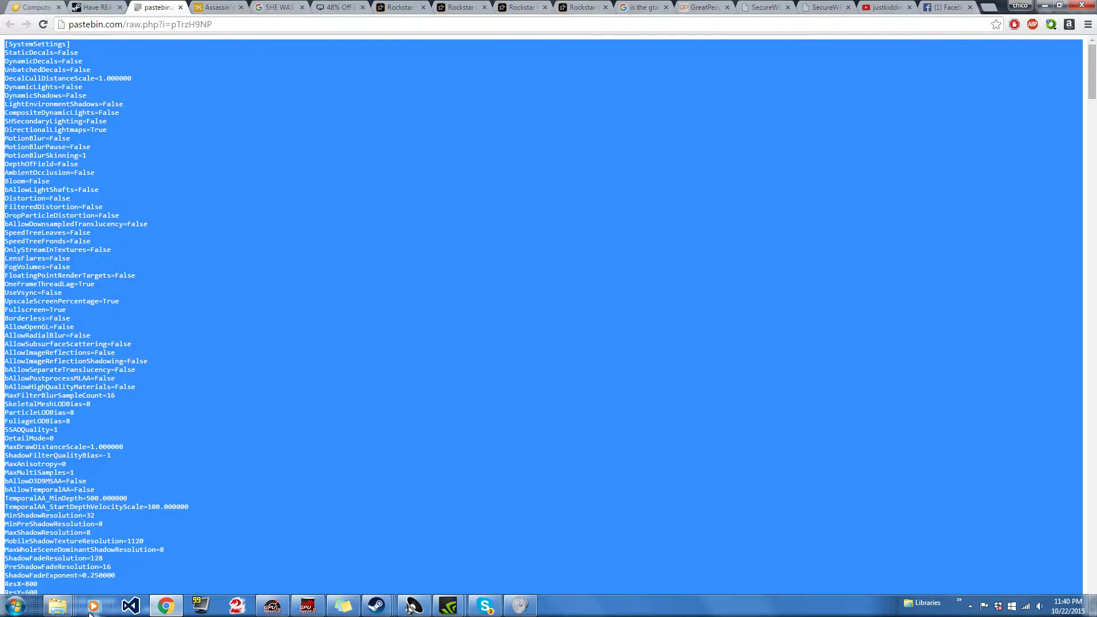
left_click(57, 606)
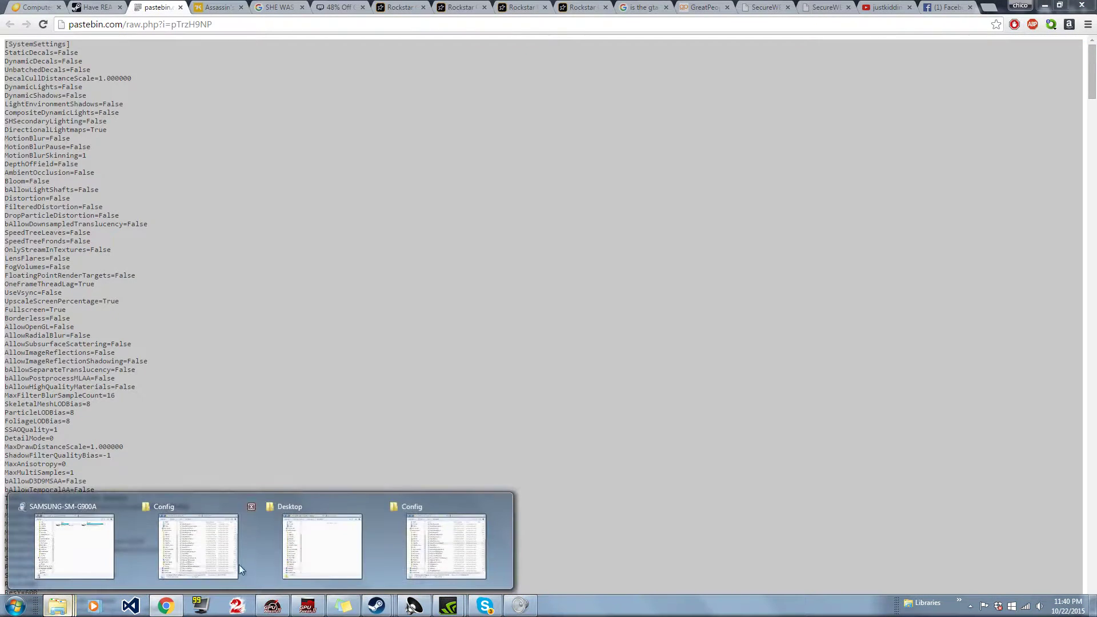
left_click(401, 509)
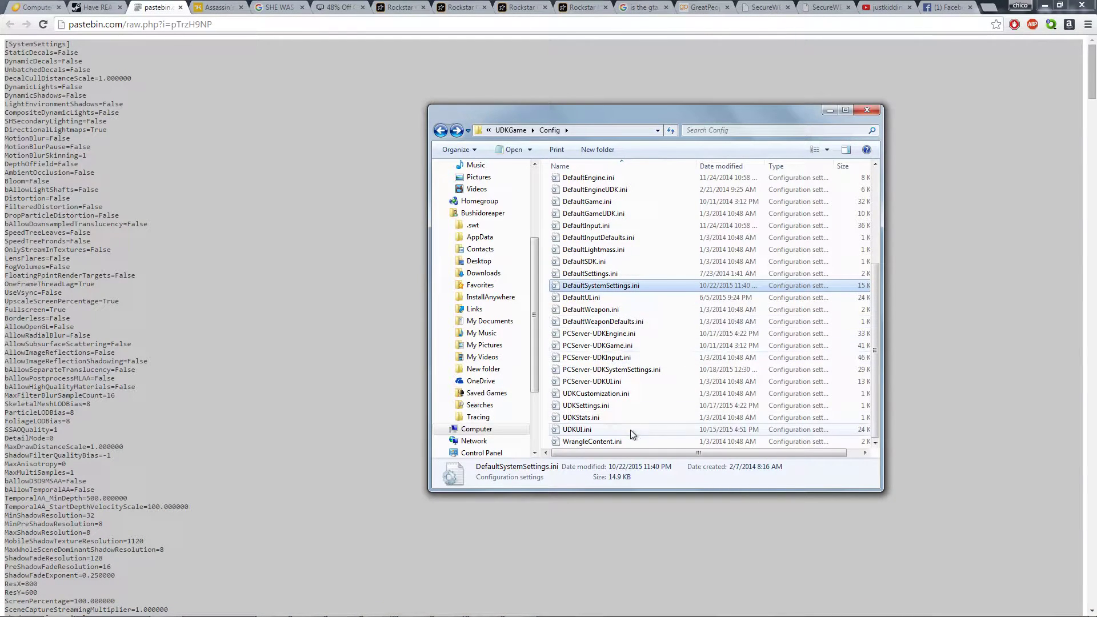
left_click(597, 381)
left_click(606, 372)
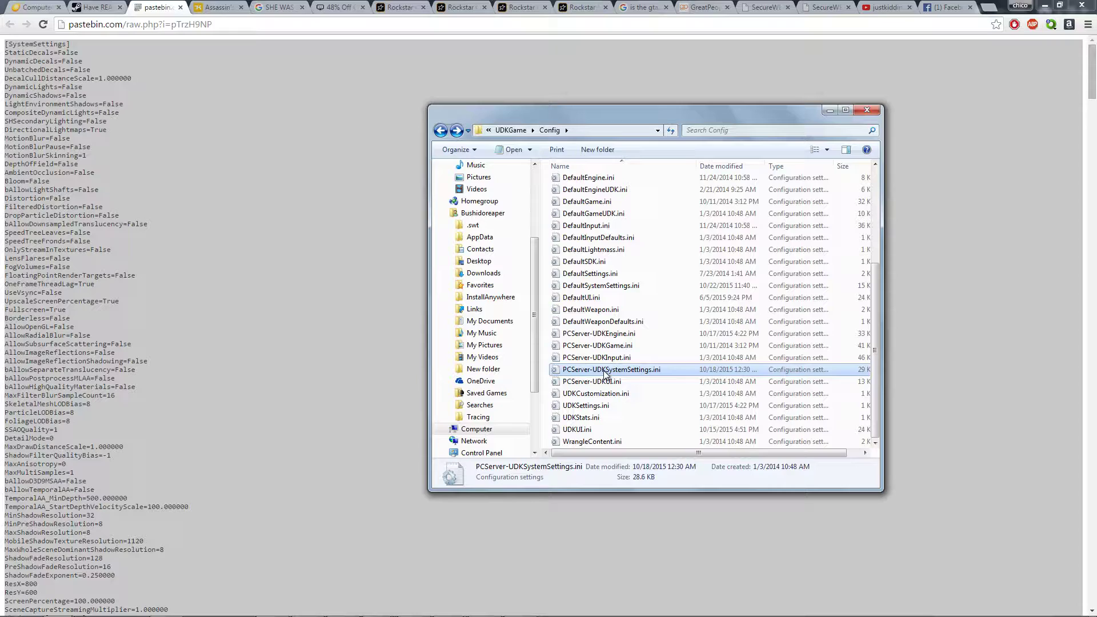
double_click(604, 372)
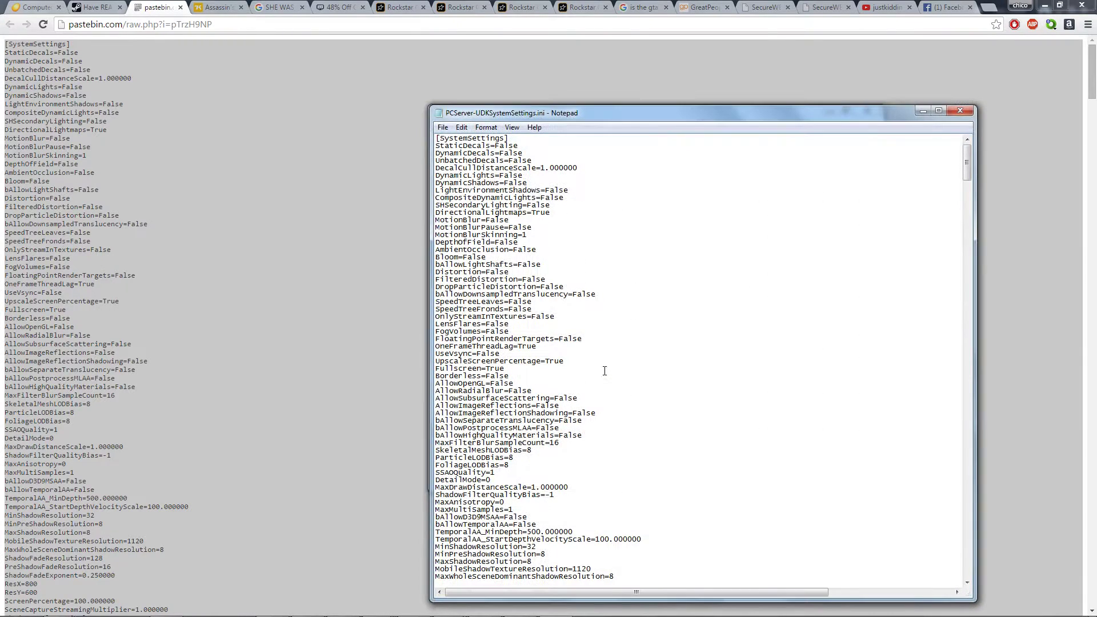
Step: Check the PCServer-UDKSystemSettings.ini file name against the forum thread's third instruction, and return to the Config folder window
left_click_drag(574, 118, 820, 385)
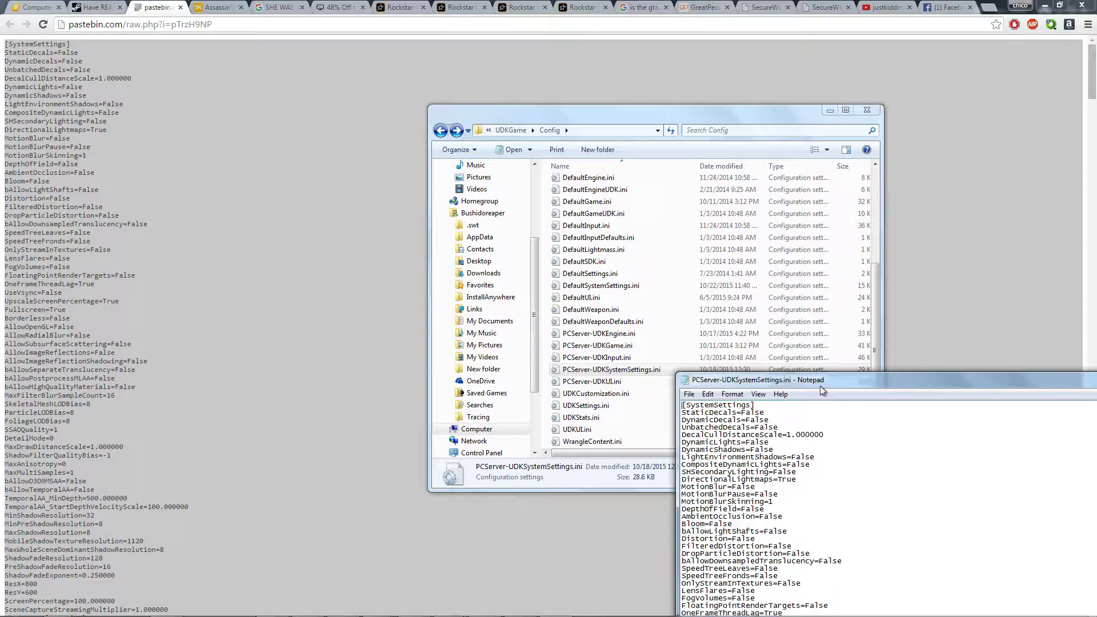
left_click_drag(820, 386, 841, 194)
left_click(671, 371)
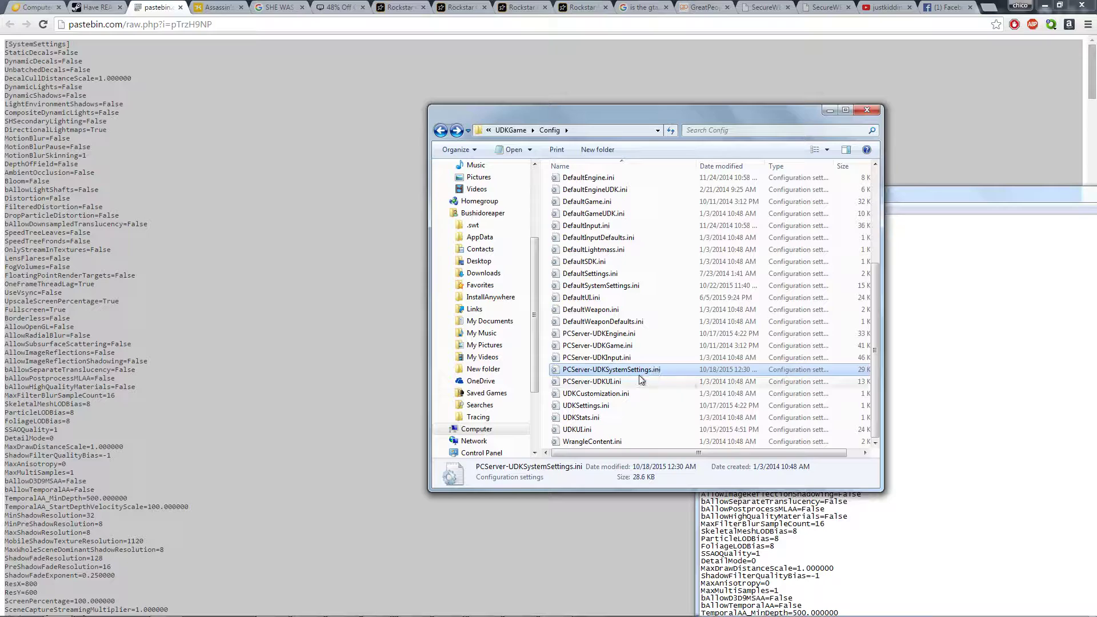
left_click(92, 7)
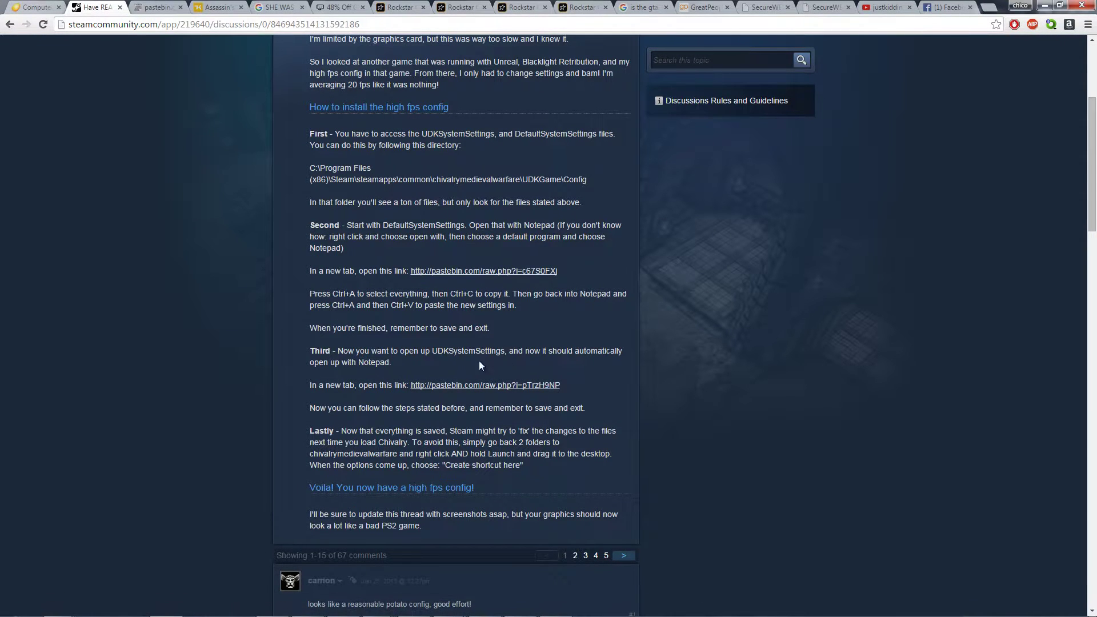
mouse_move(74, 611)
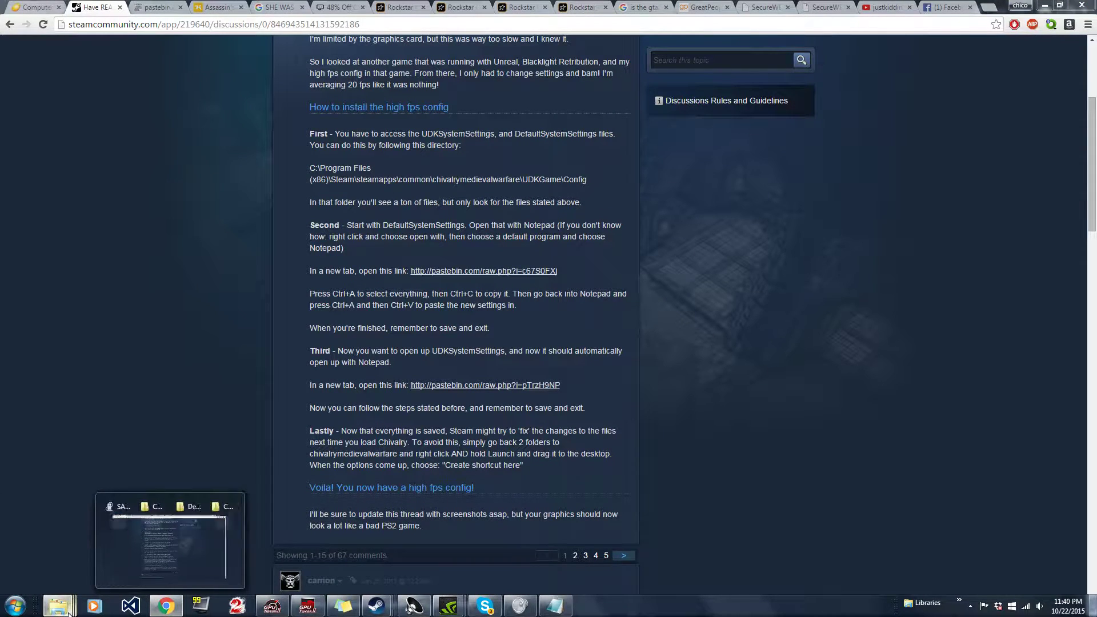
left_click(408, 559)
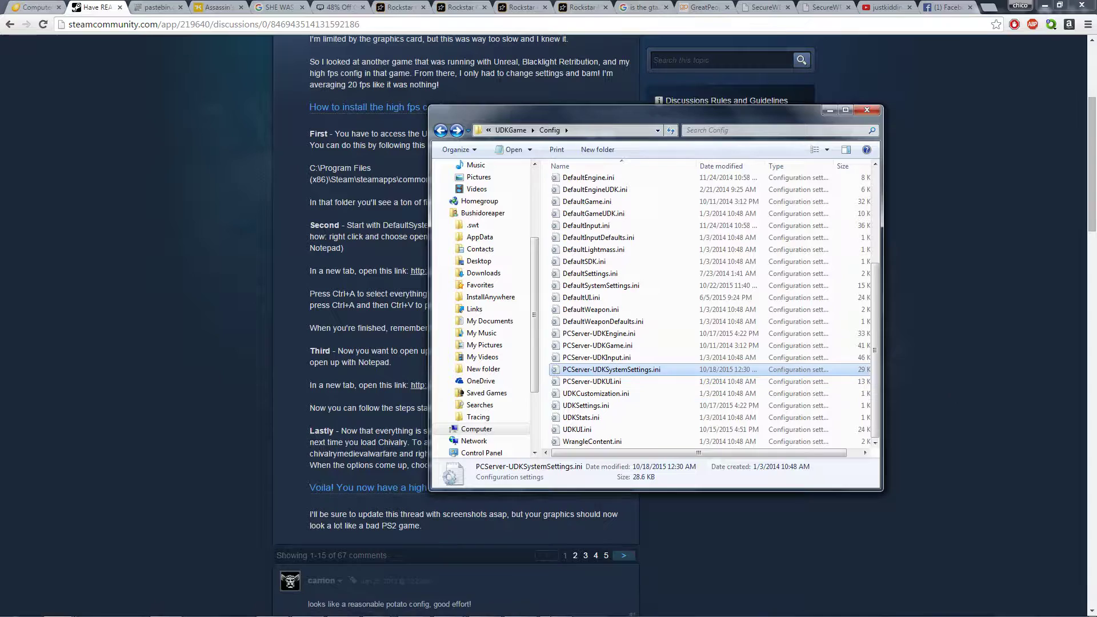
Step: Replace the whole contents of PCServer-UDKSystemSettings.ini in Notepad with the copied pastebin settings, then save and close the file
left_click(557, 607)
left_click_drag(833, 98, 558, 75)
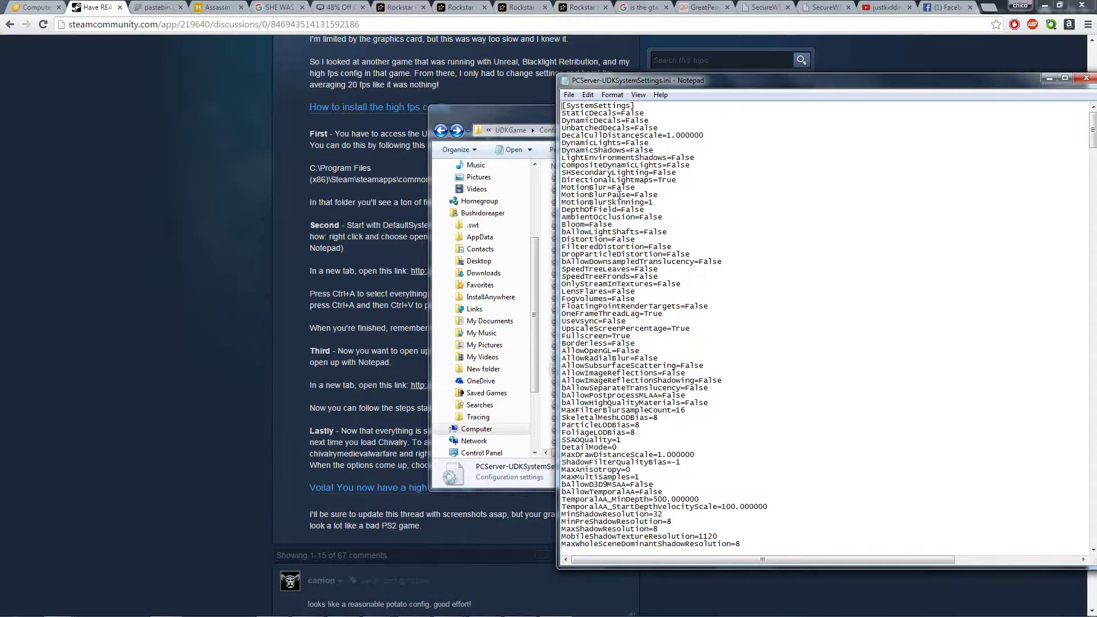
double_click(620, 196)
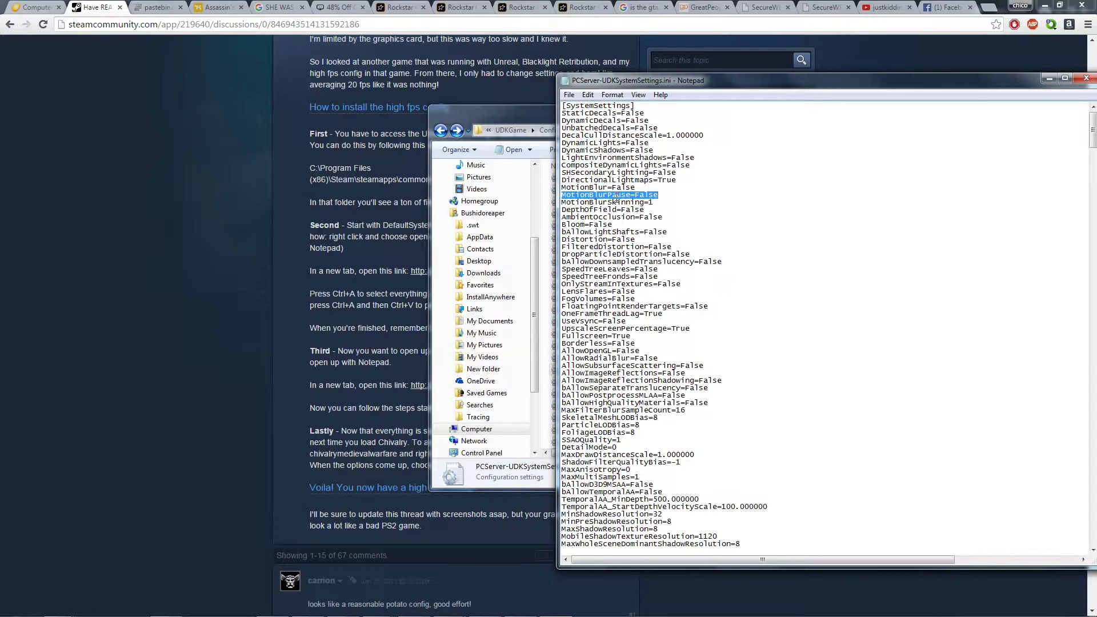
left_click(750, 213)
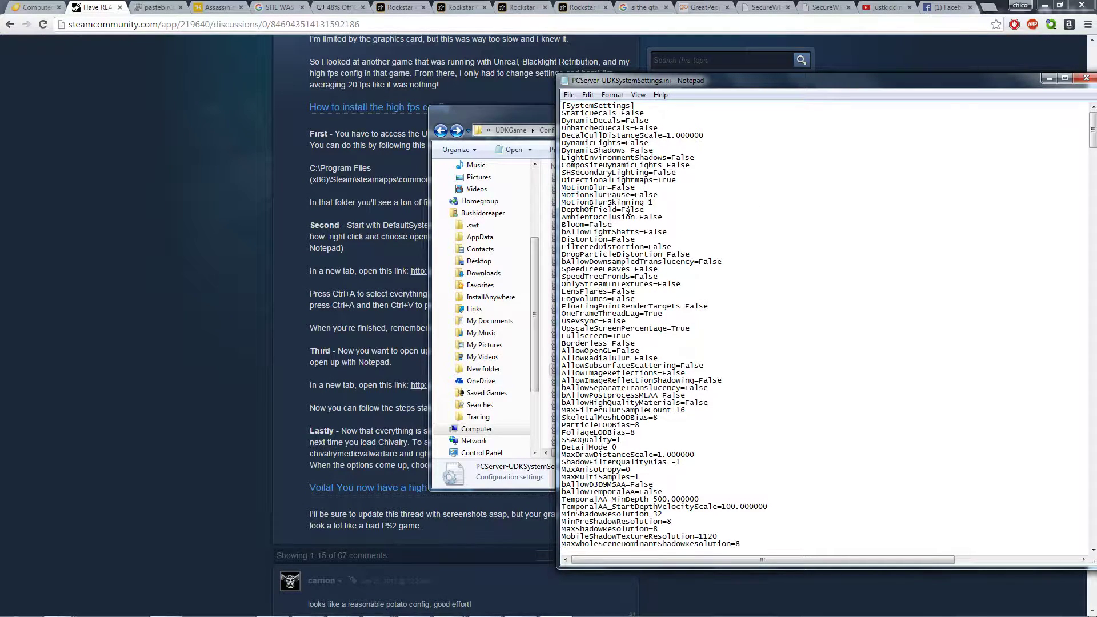
key("ctrl+a")
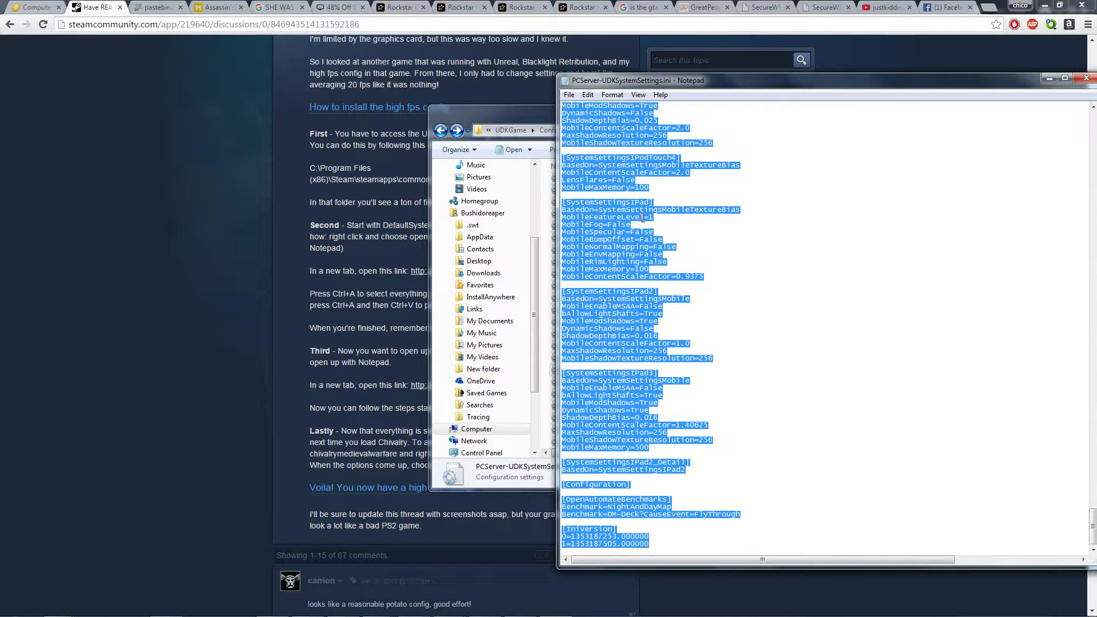
key("Right")
left_click_drag(829, 86, 566, 156)
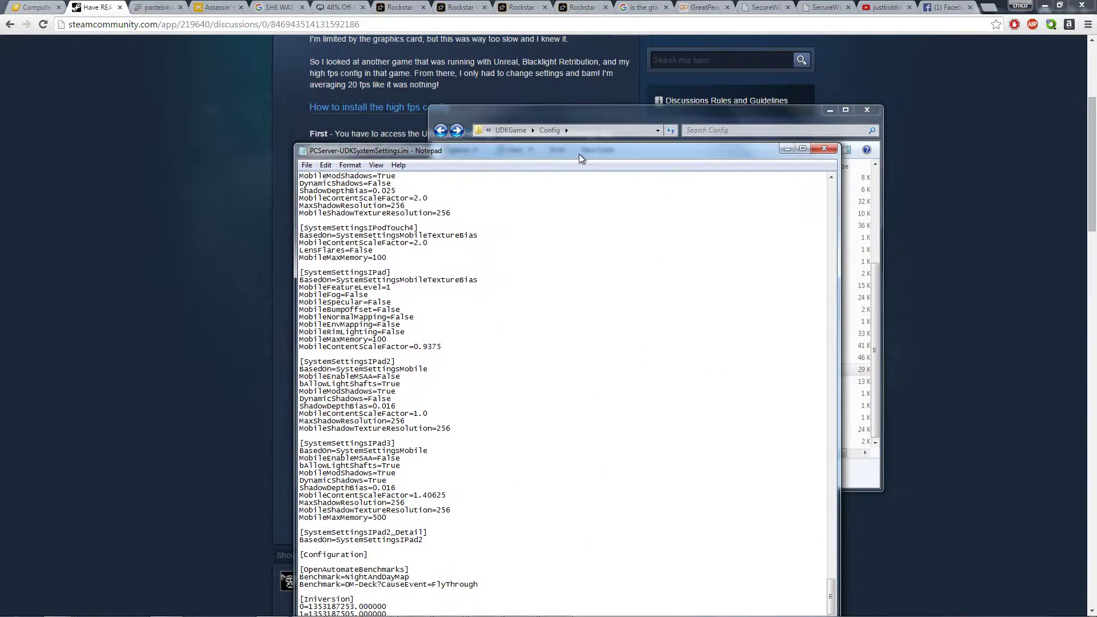
left_click(832, 150)
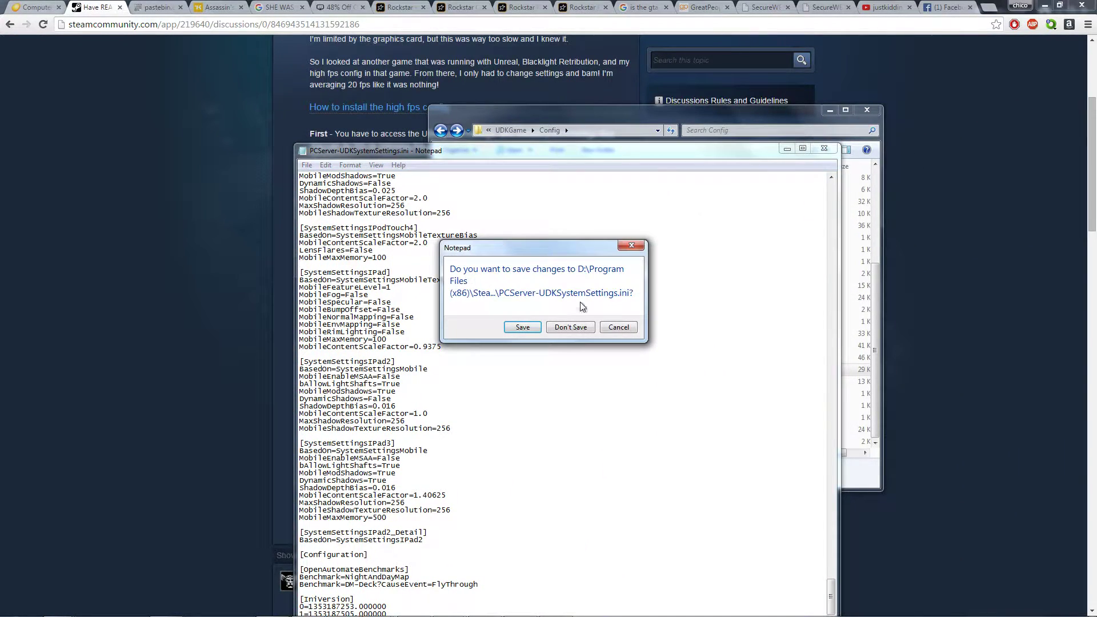
left_click(520, 332)
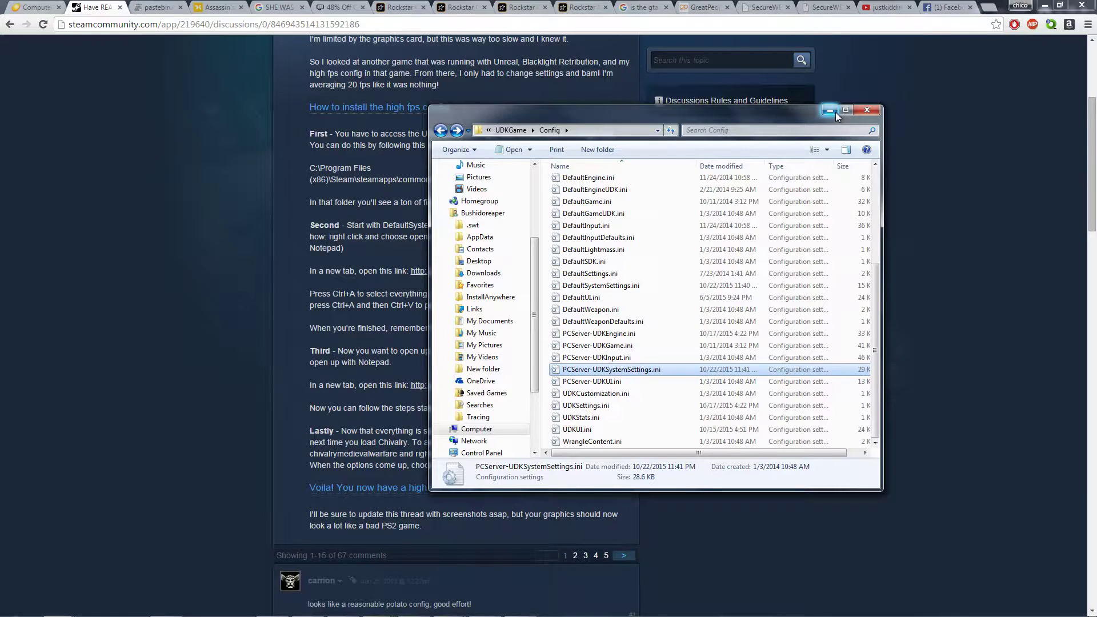
Step: Move the Config folder window off the forum thread and highlight the instruction about following the earlier steps, saving and exiting
left_click_drag(650, 113, 876, 68)
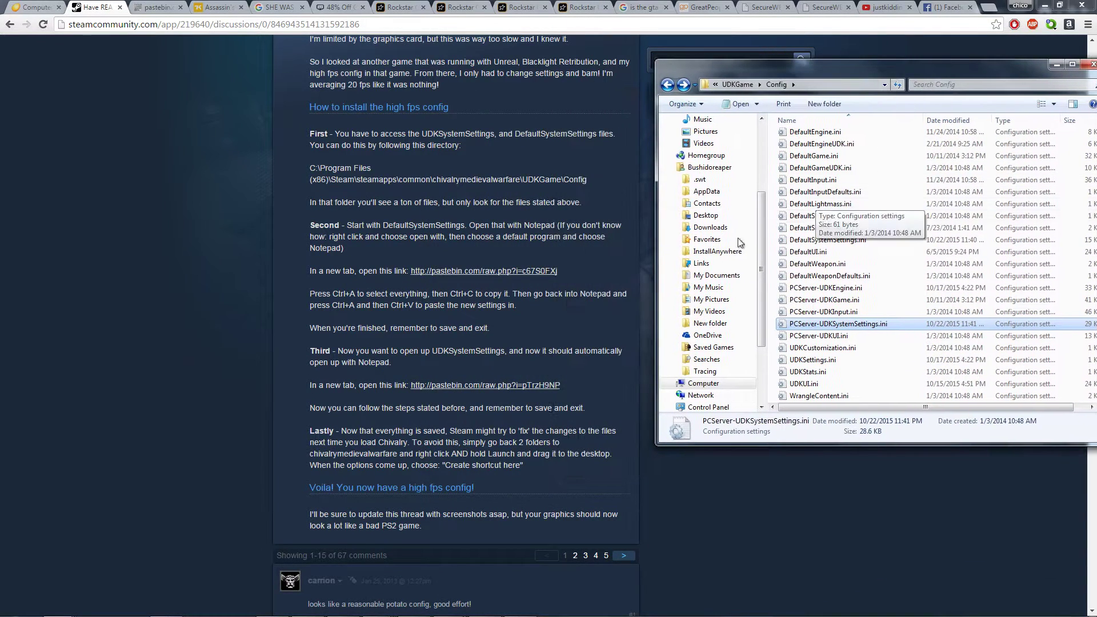
left_click_drag(311, 409, 423, 421)
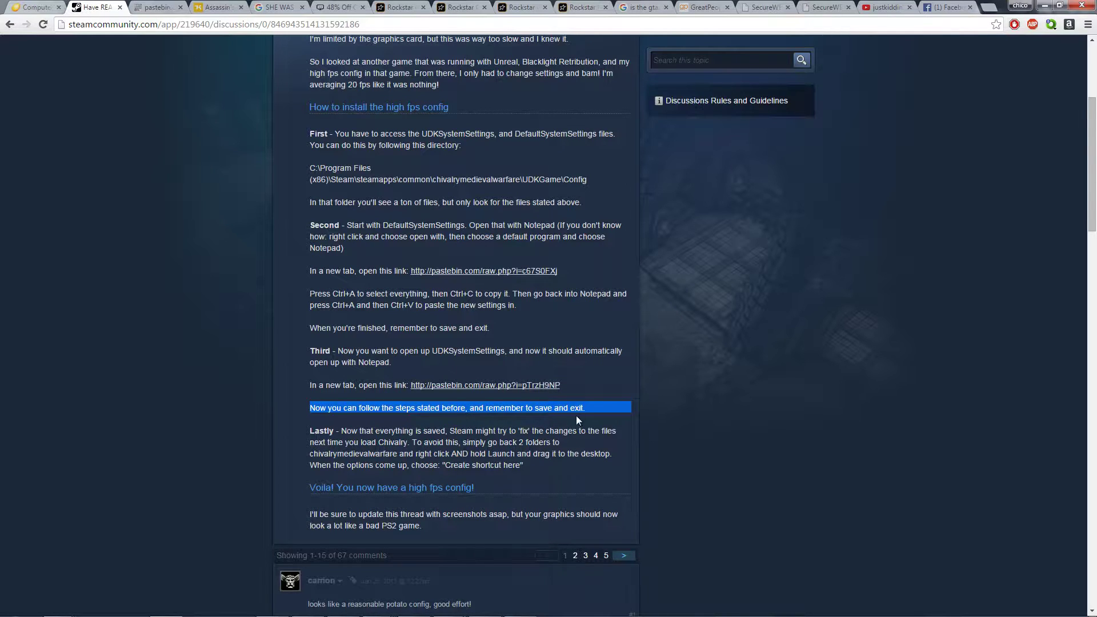
Step: Highlight the forum thread's last instruction about stopping Steam from reverting the files by creating a Launch shortcut on the desktop
scroll(381, 442, "down", 2)
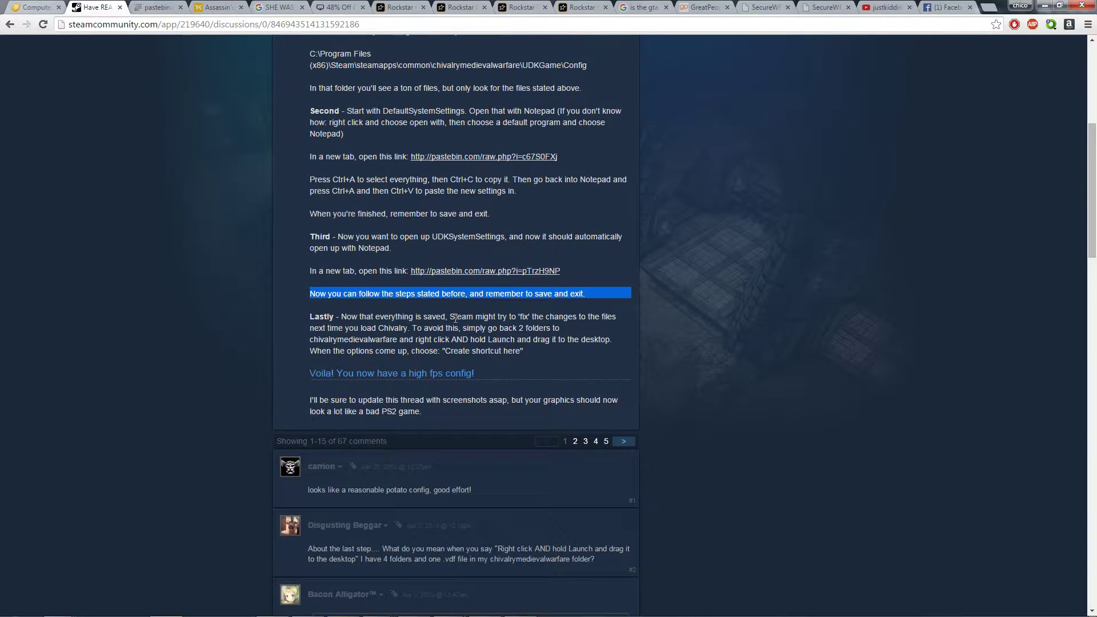
left_click_drag(452, 318, 555, 356)
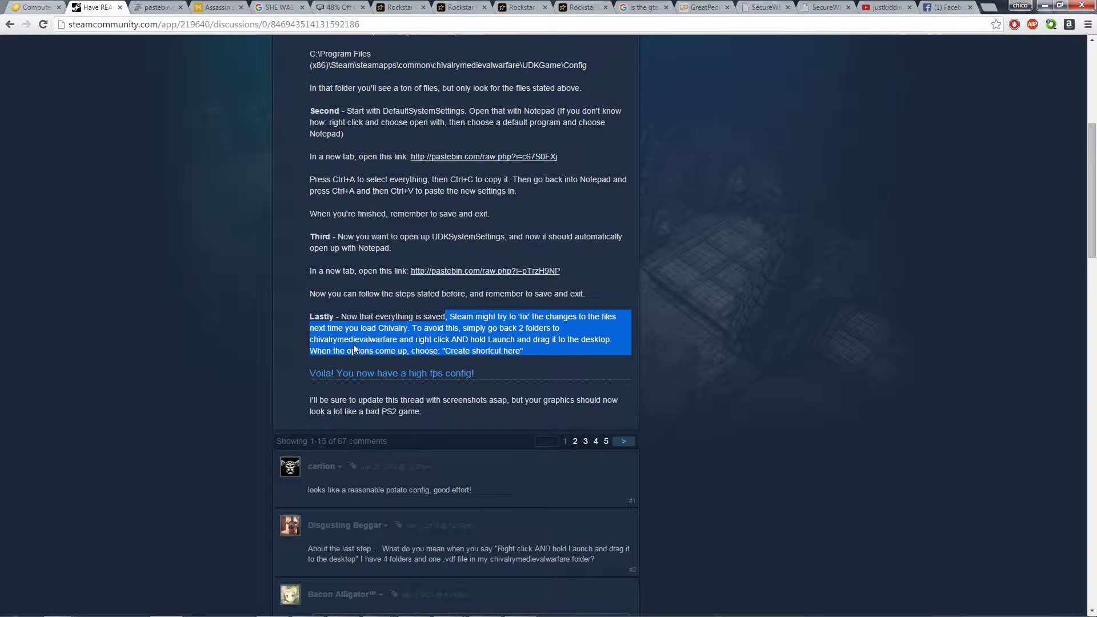
left_click(561, 357)
scroll(558, 357, "up", 3)
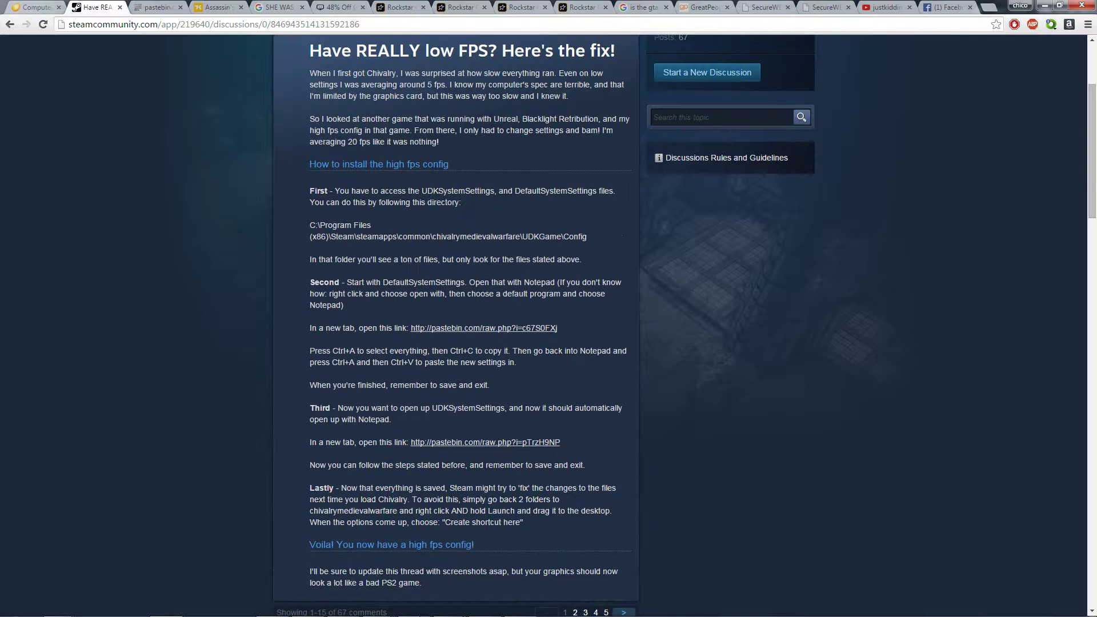
Step: Switch to the Steam library and launch Chivalry: Medieval Warfare with the Play Chivalry: Medieval Warfare option
mouse_move(156, 614)
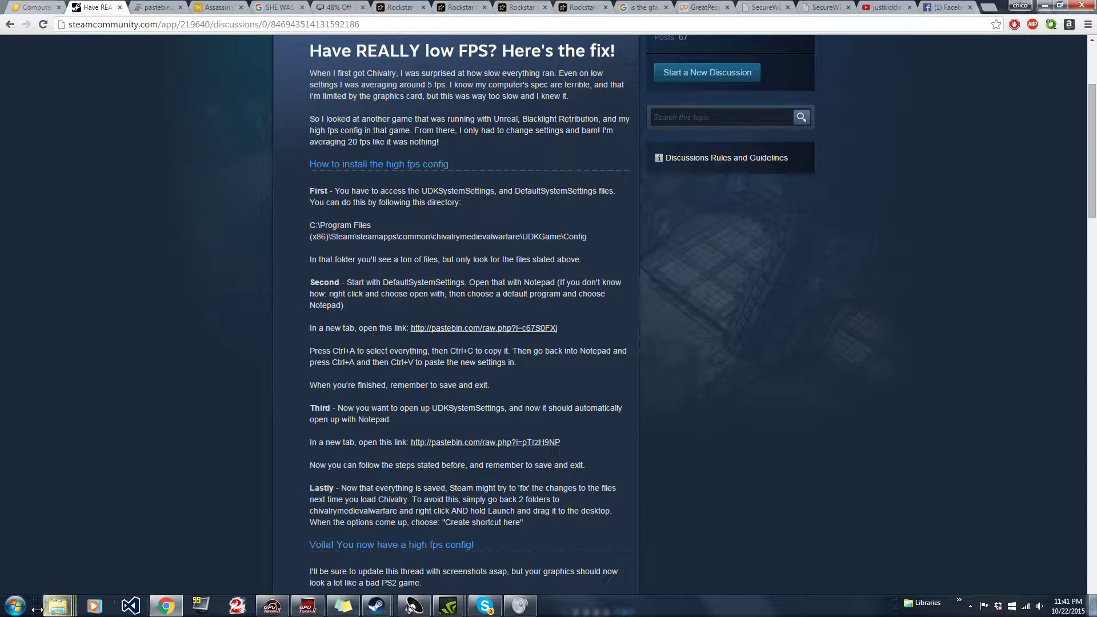
mouse_move(376, 606)
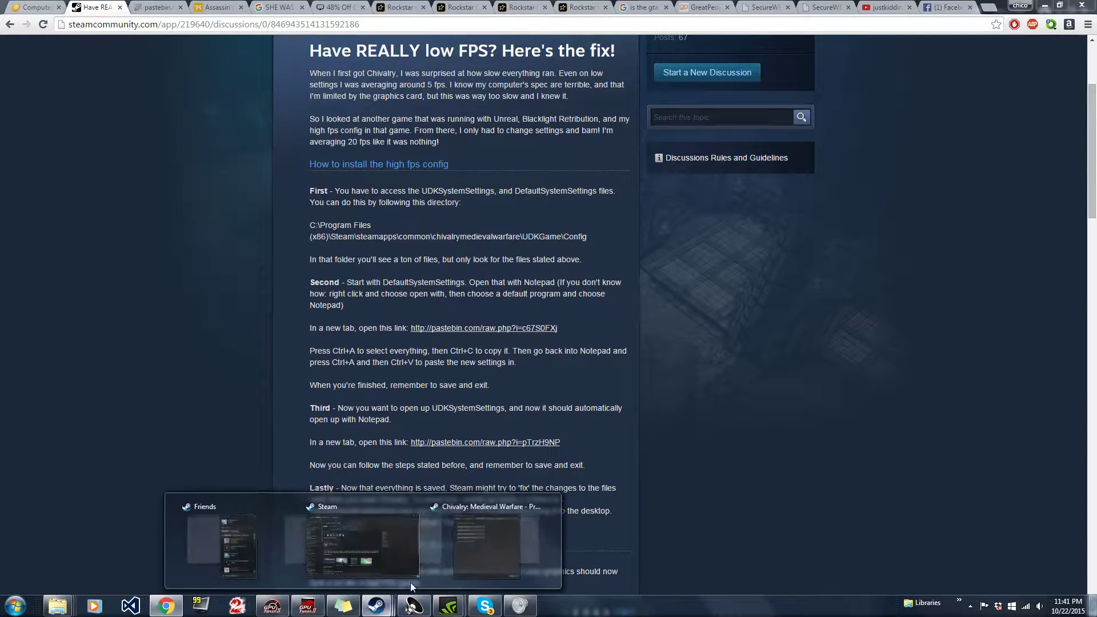
left_click(378, 543)
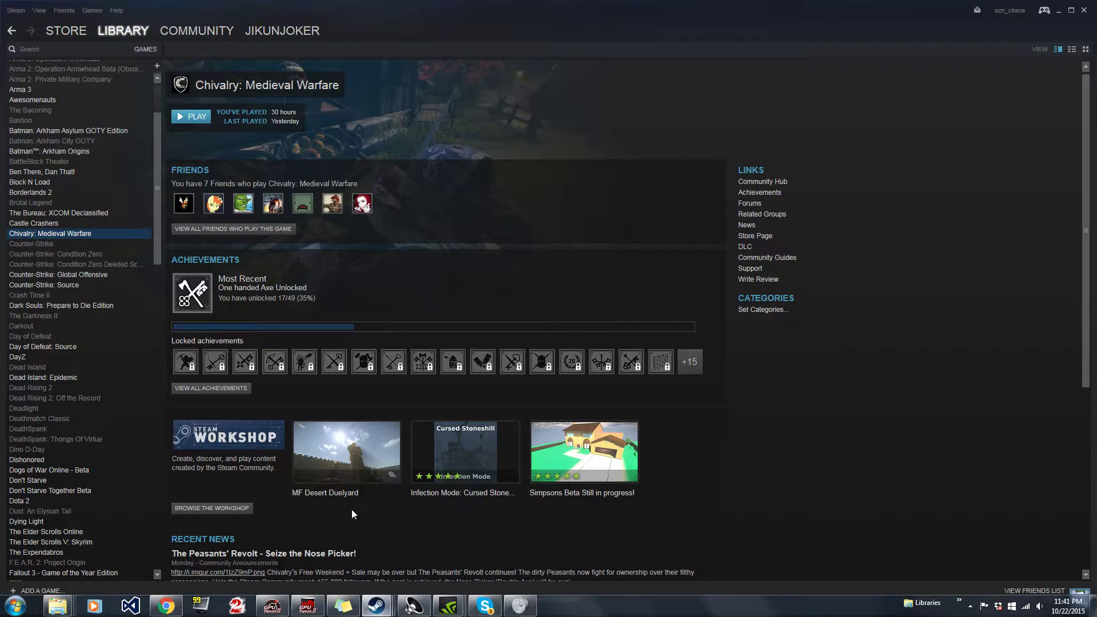
left_click(207, 118)
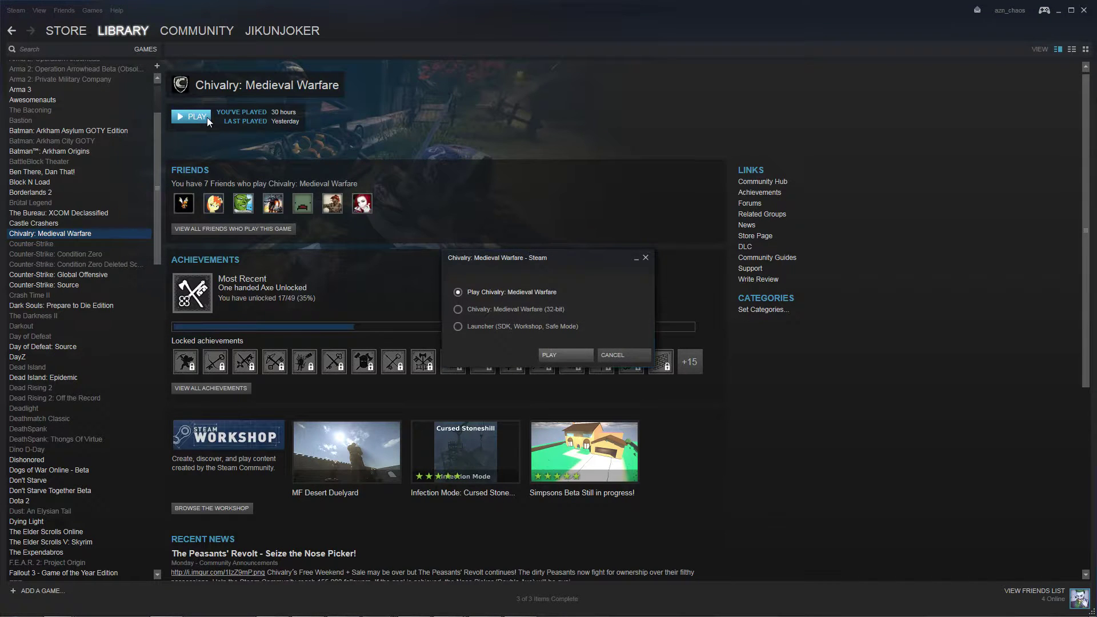
left_click(561, 354)
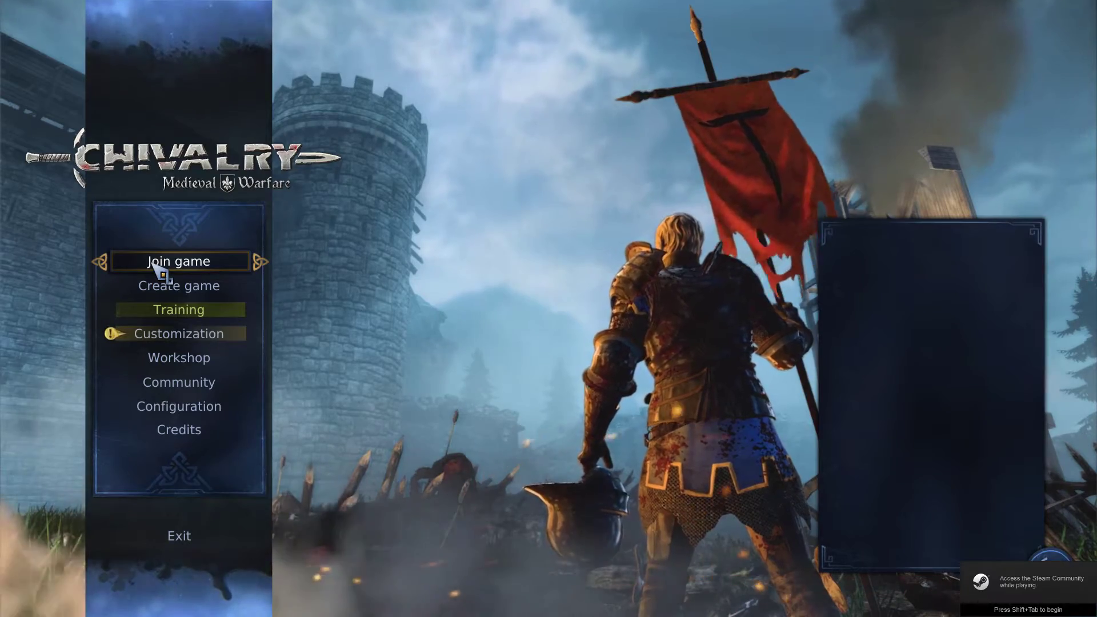
Step: Join the server Official Low Rank 0-15 #13 - US Central (Multiplay) on the Mason Order team as a Knight
left_click(154, 264)
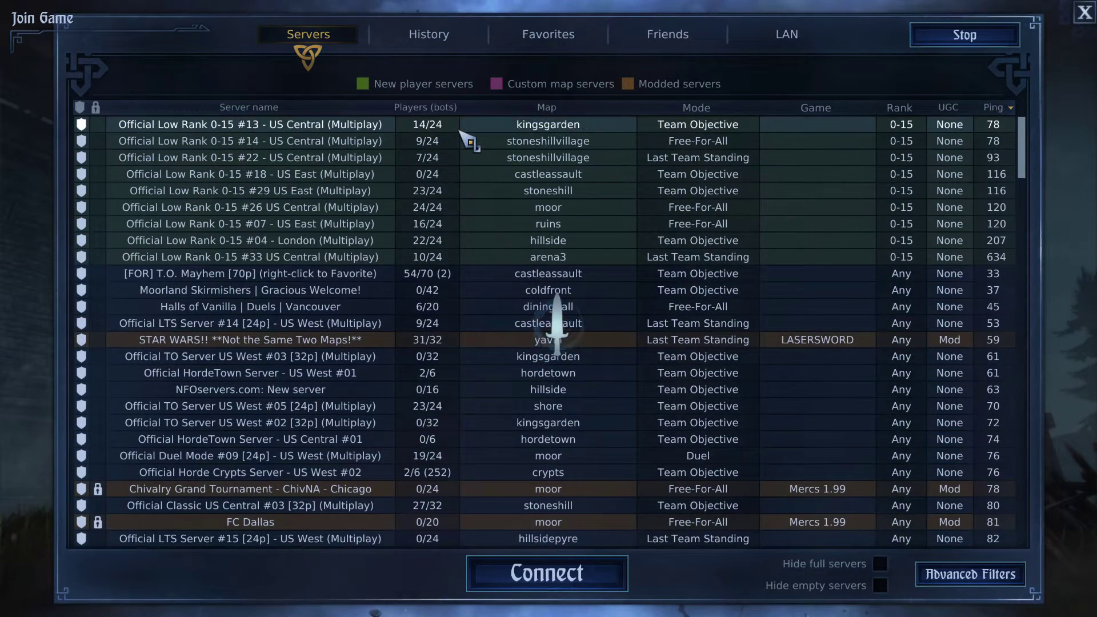
double_click(462, 129)
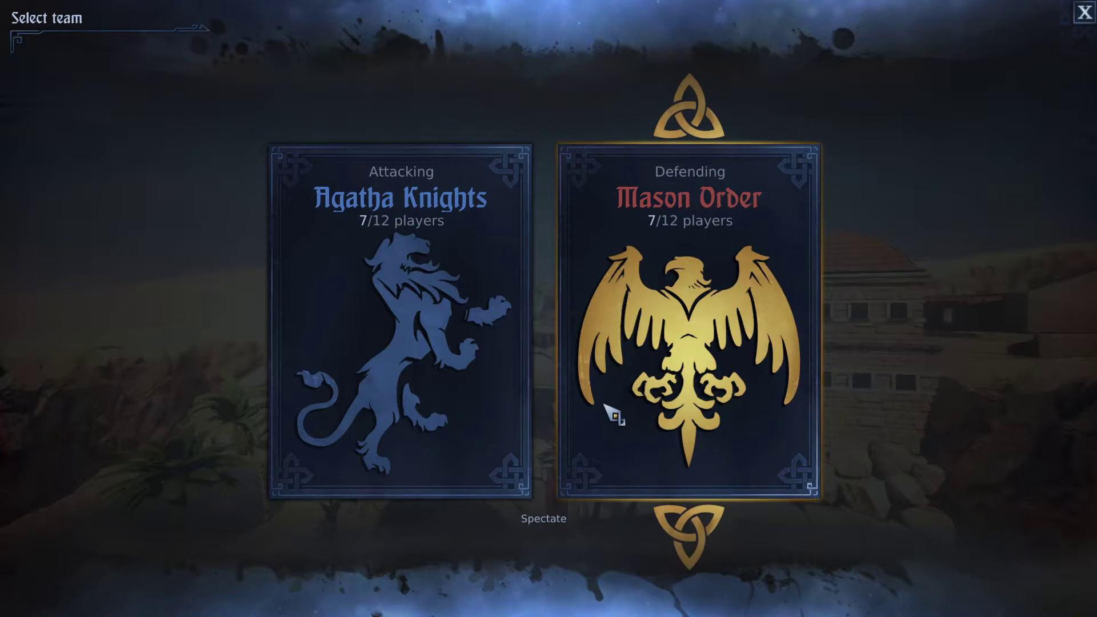
left_click(631, 384)
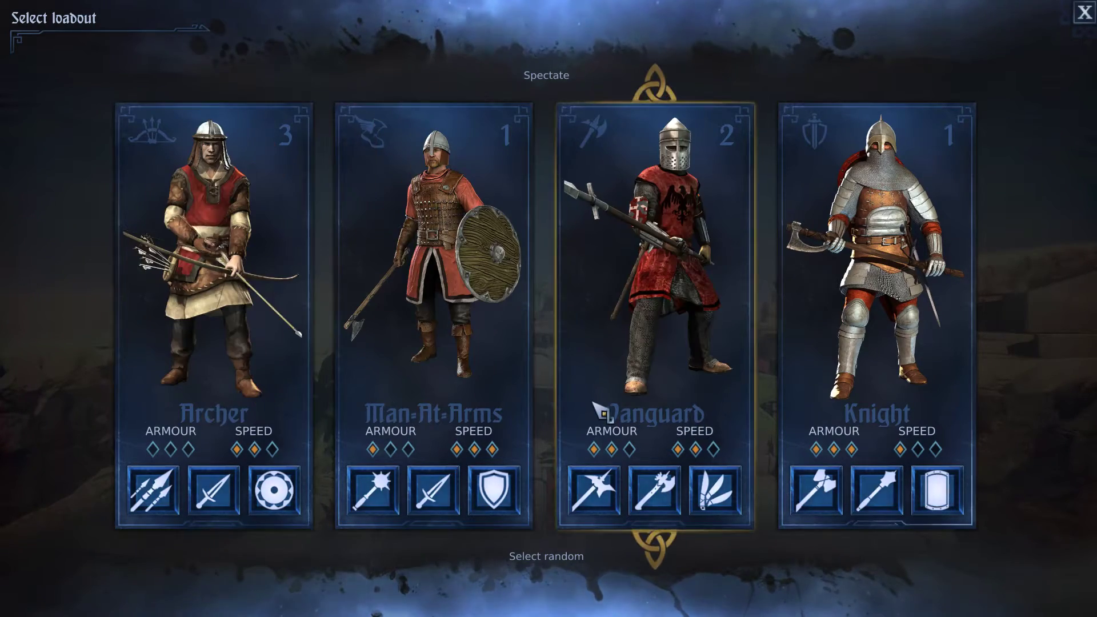
left_click(891, 370)
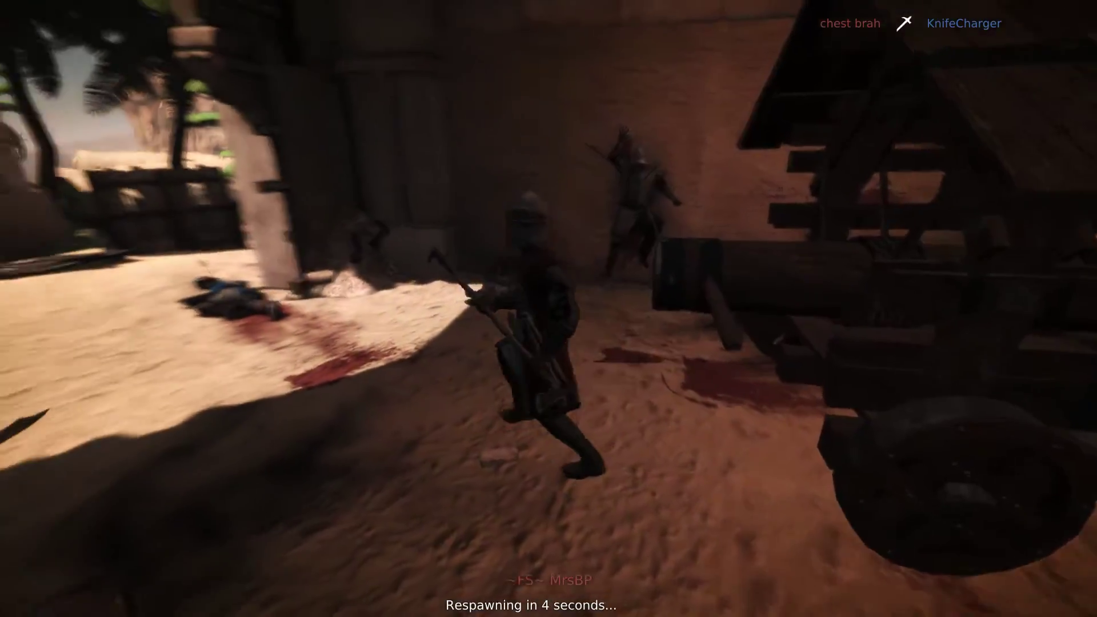
key("Tab")
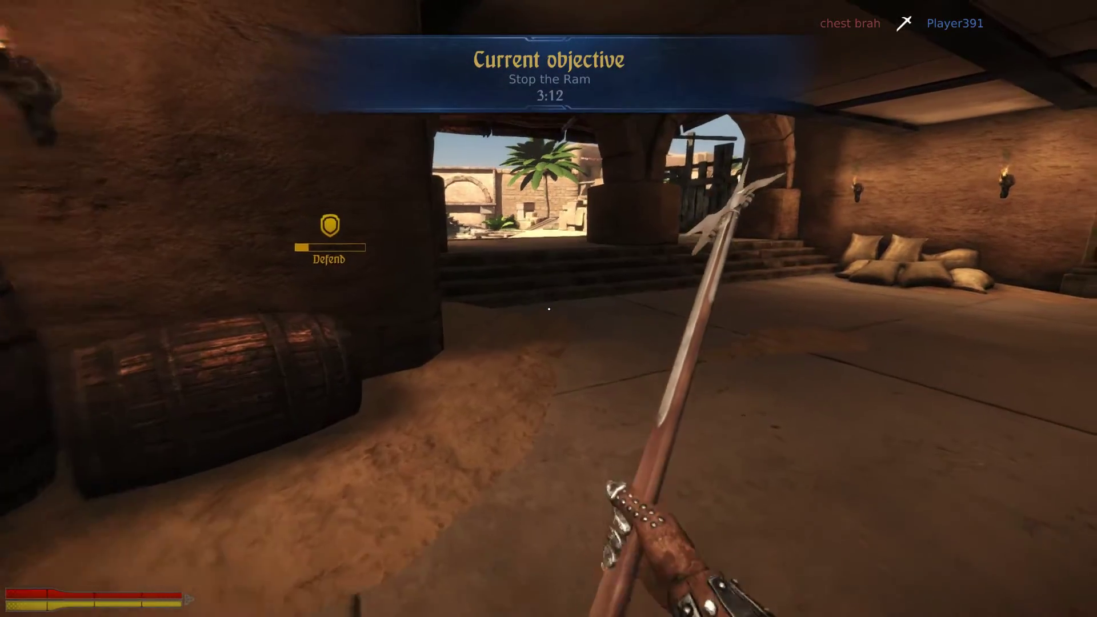
key("w")
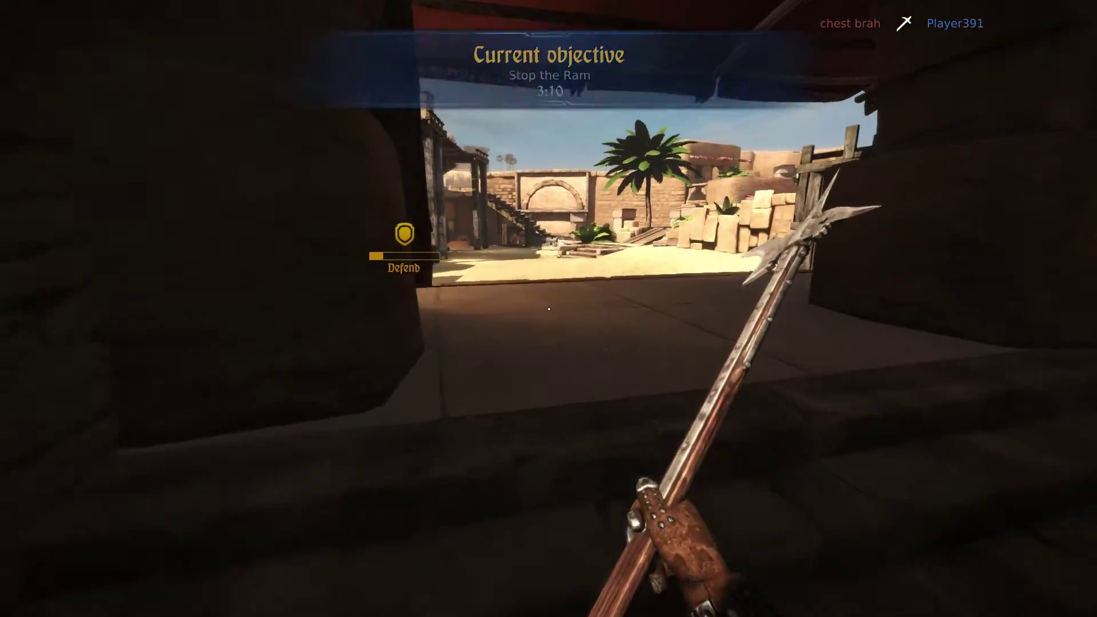
key("w")
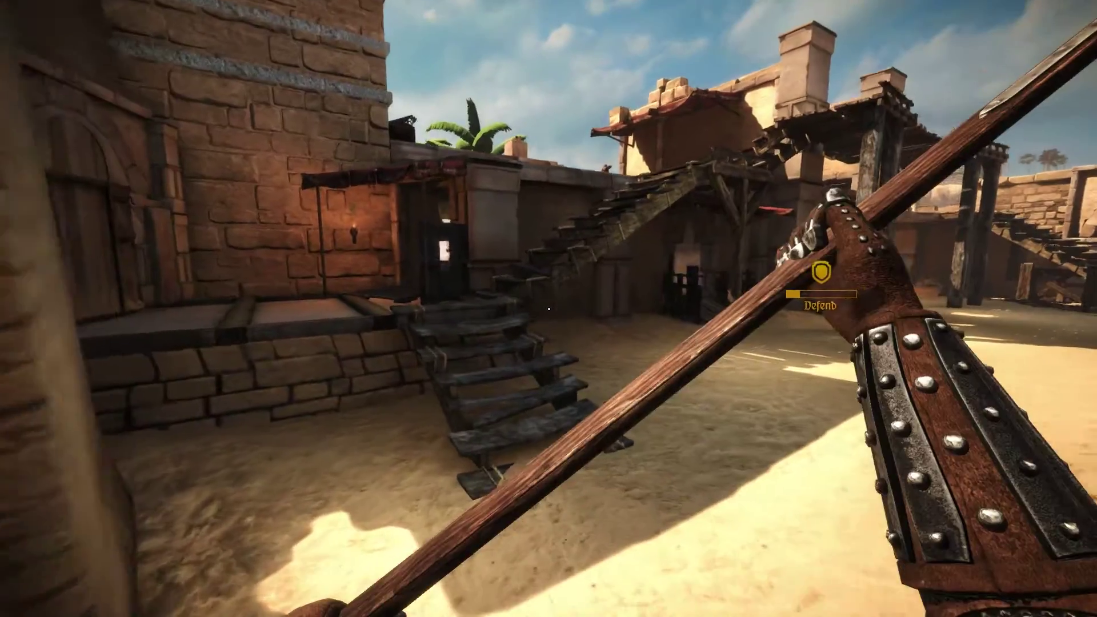
key("w")
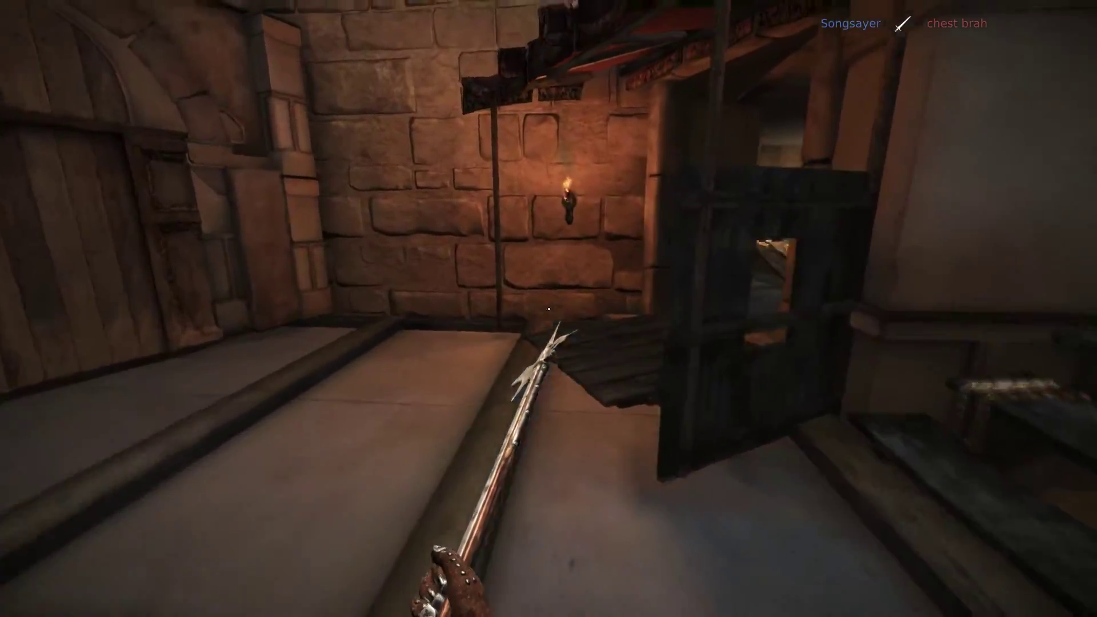
key("w")
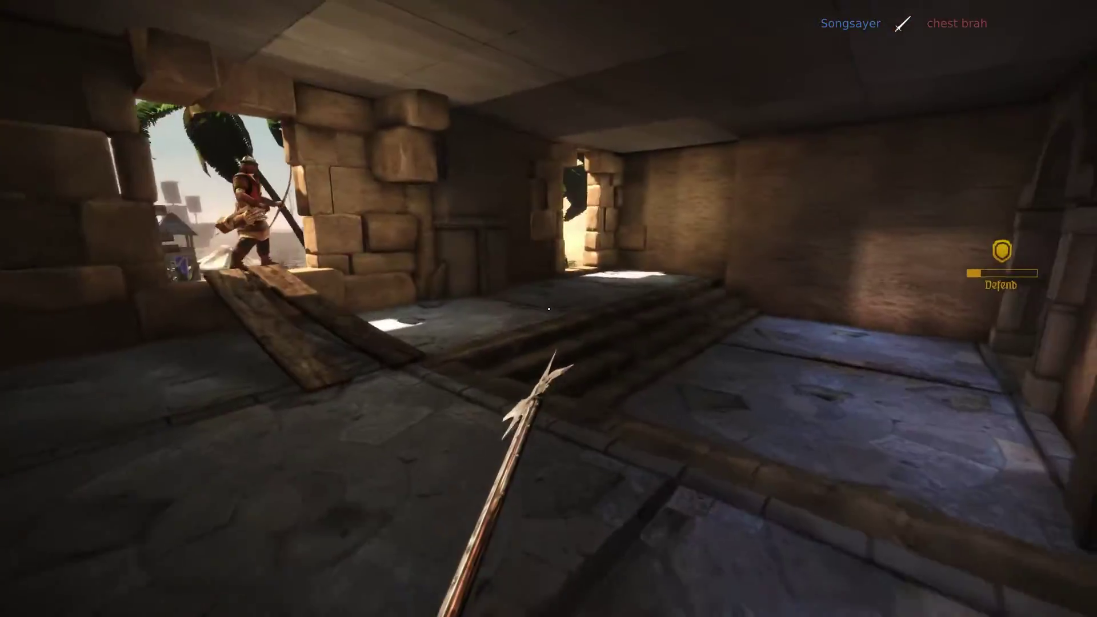
key("w")
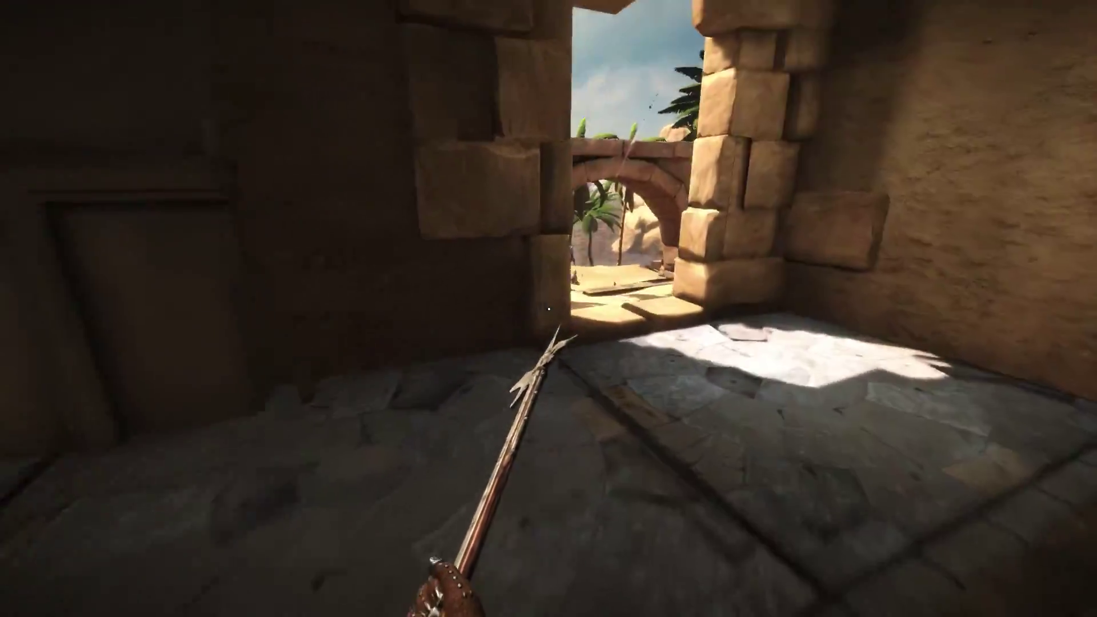
key("w")
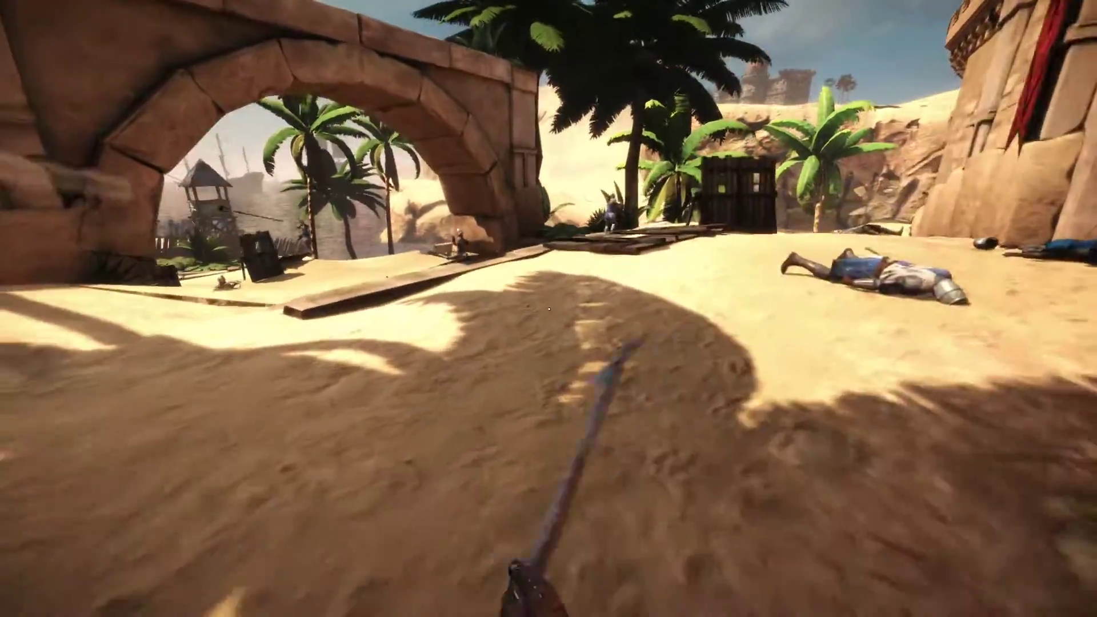
key("w")
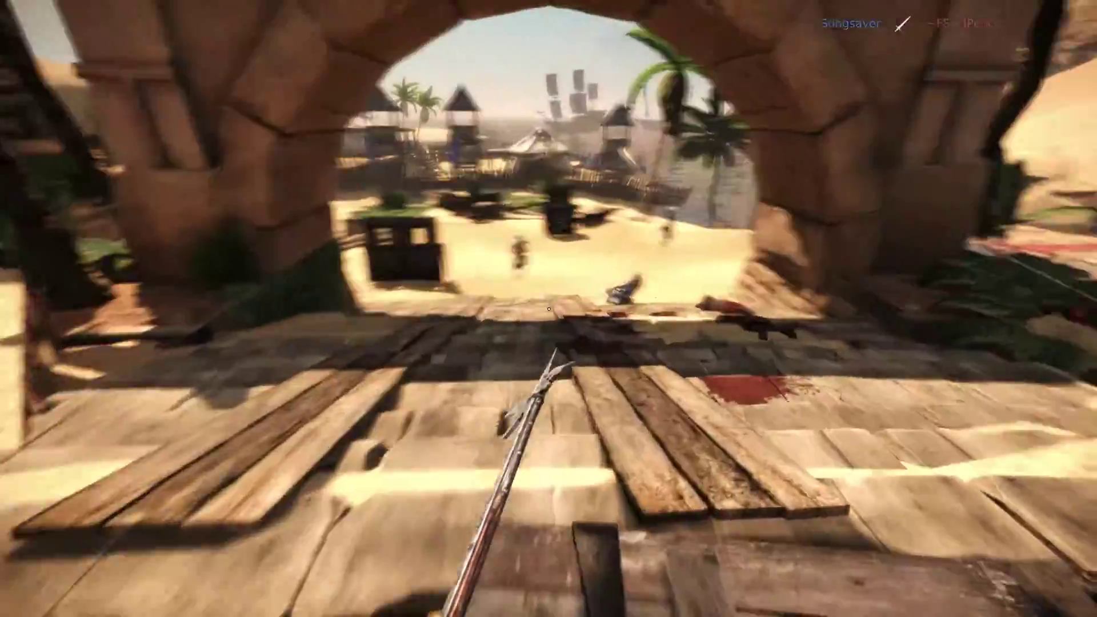
key("w")
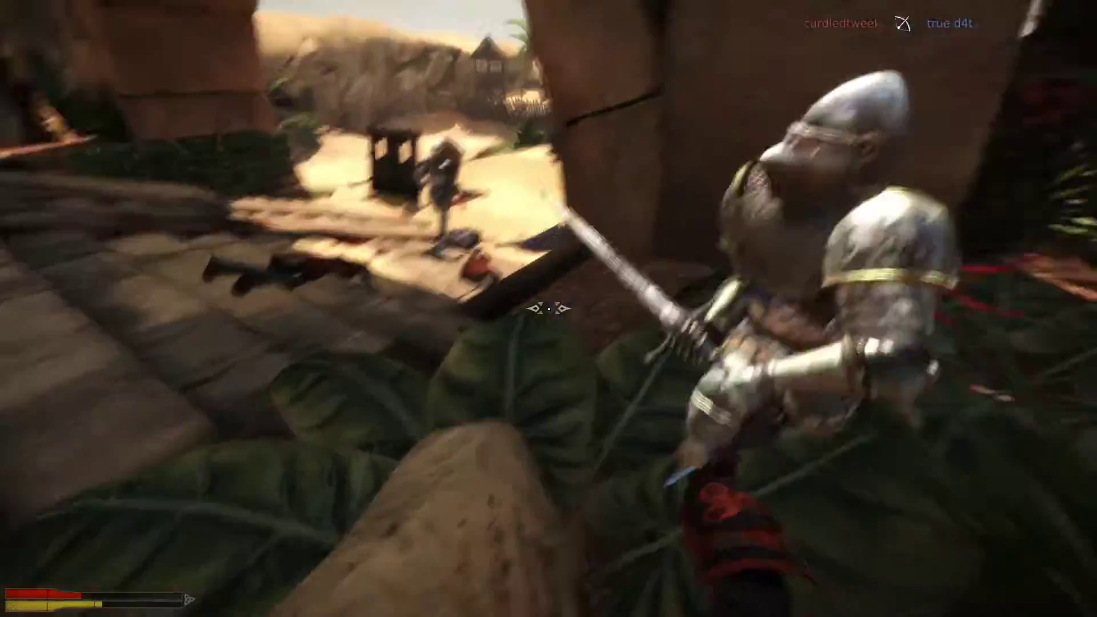
left_click(548, 308)
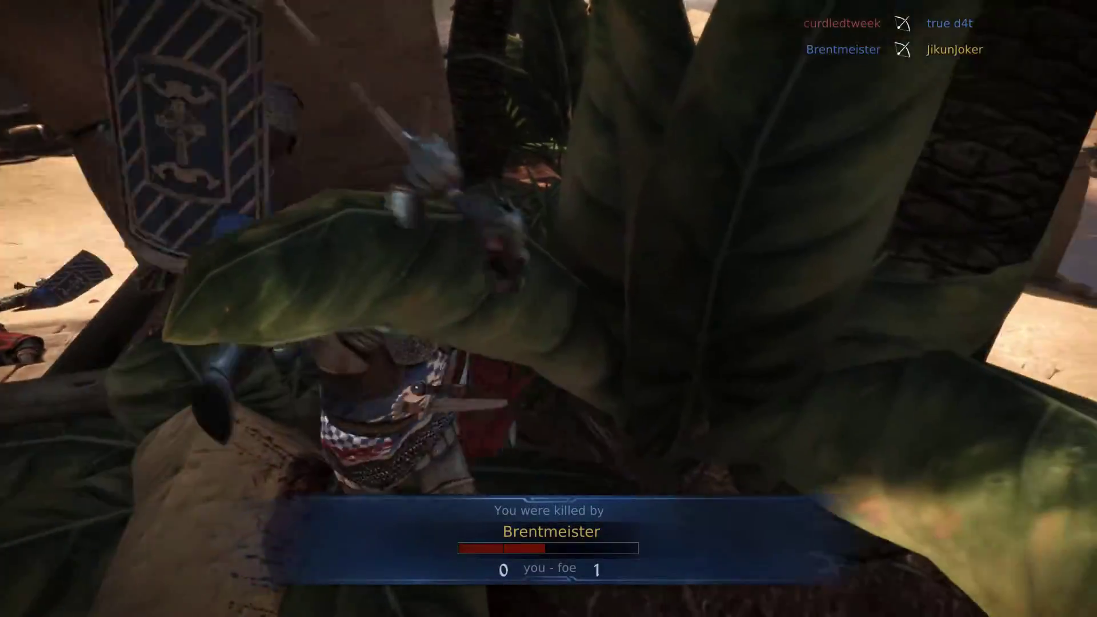